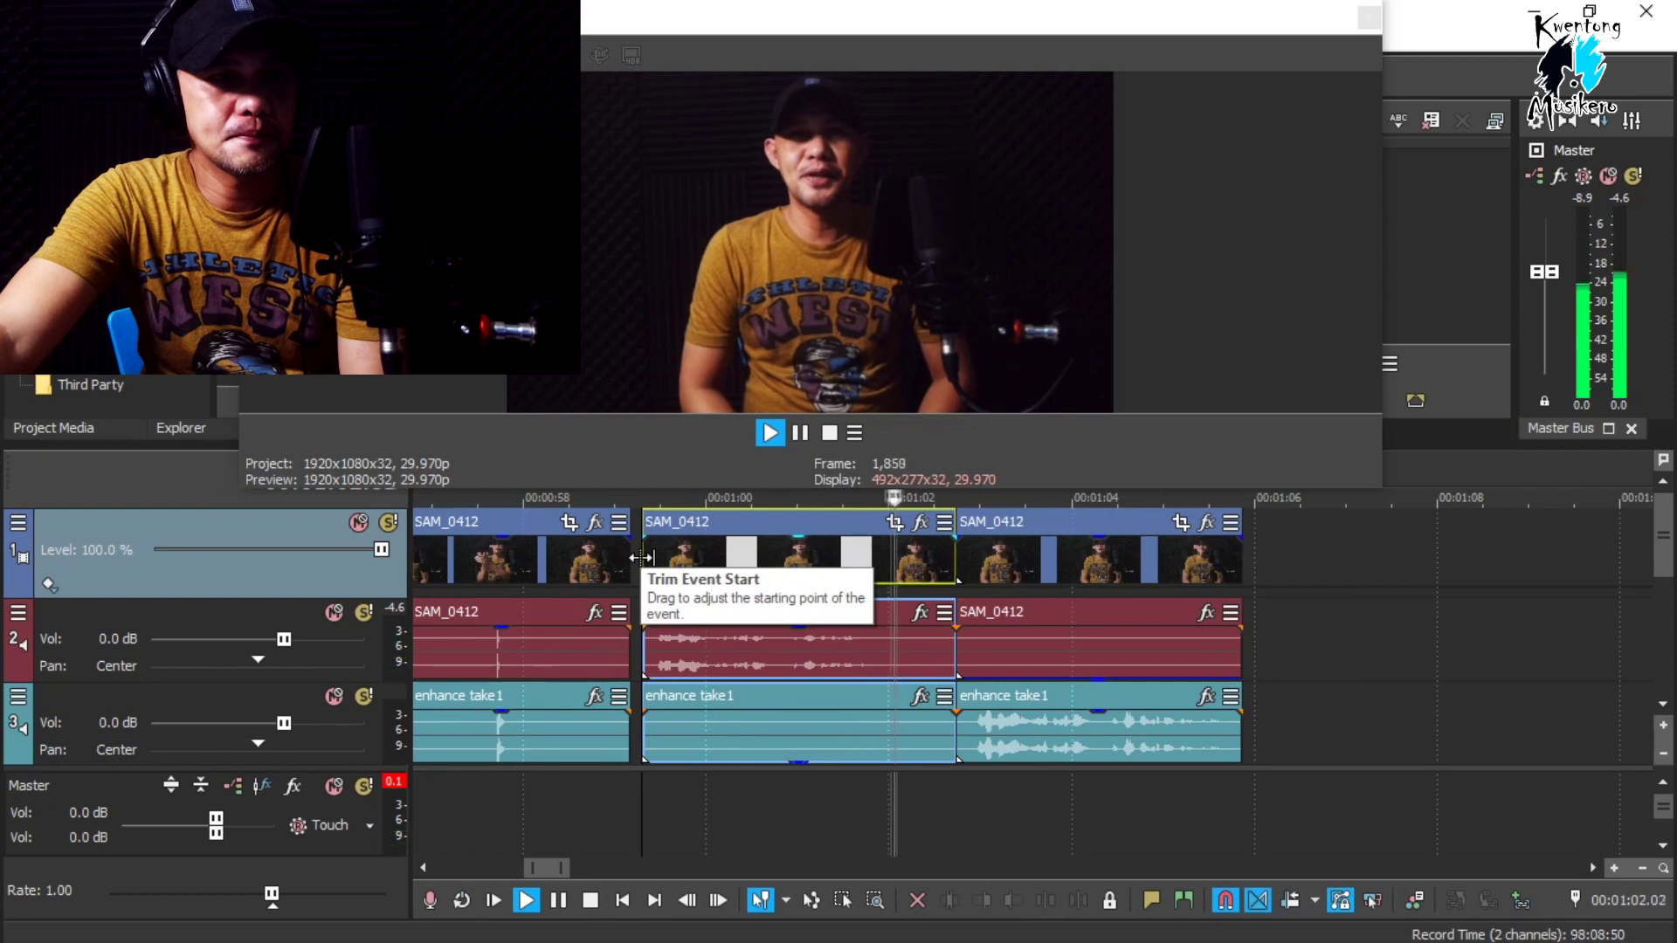
# - Play the third clip from its start with the enhance take1 audio, and return the cursor to the second clip's start
pyautogui.press('space')
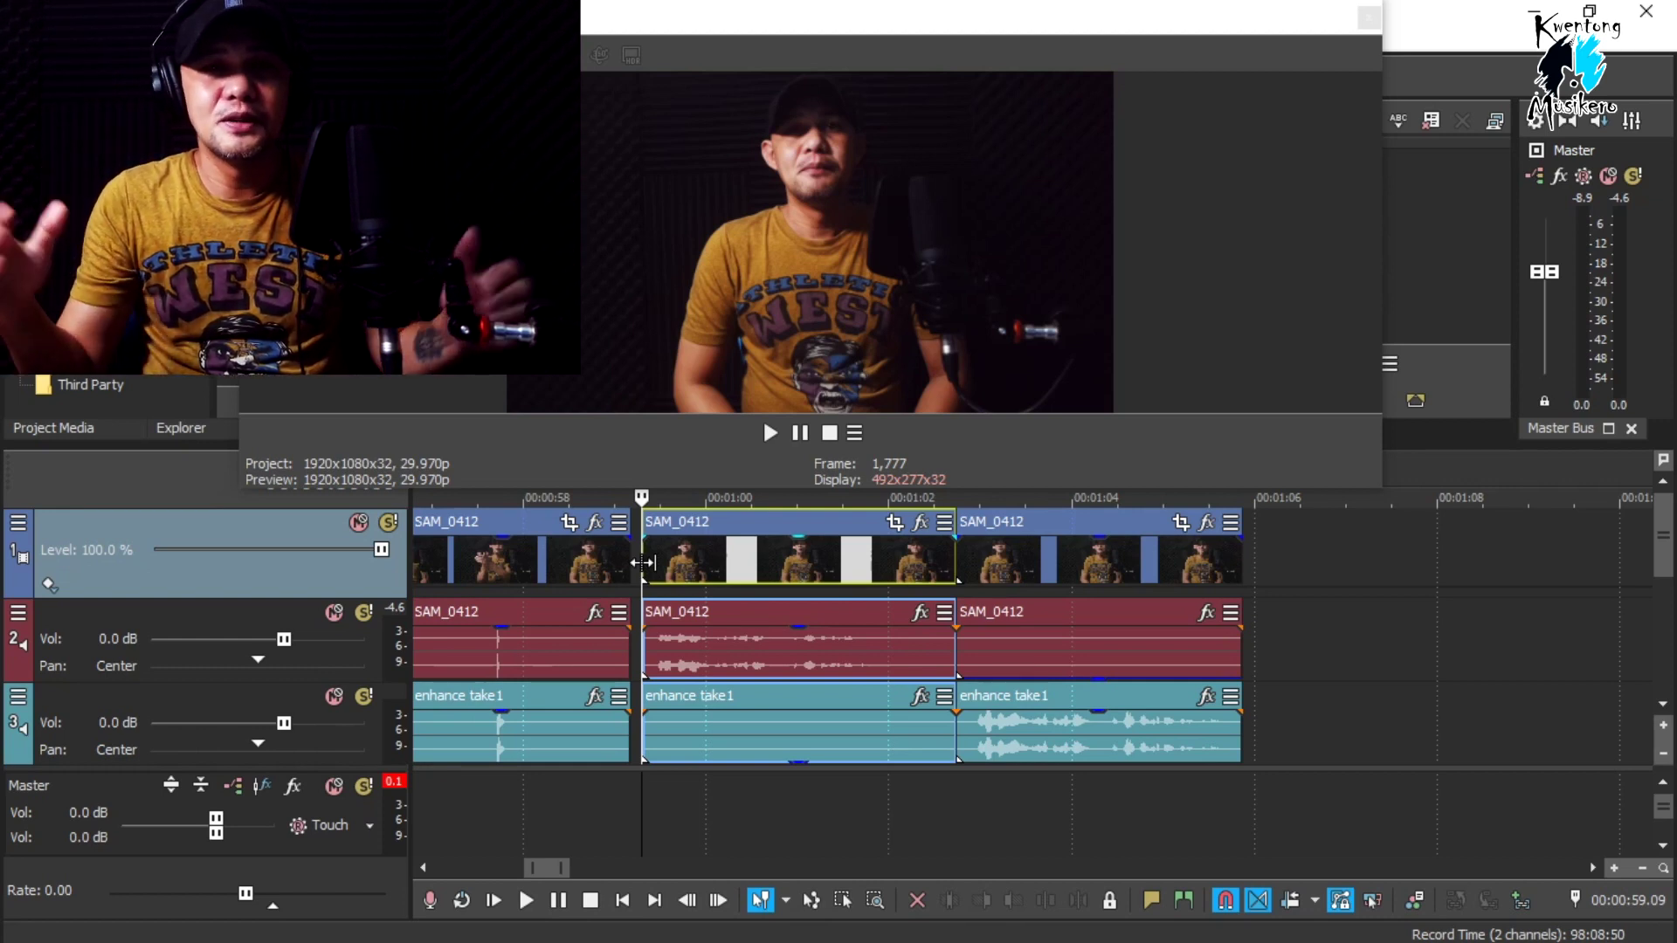
pyautogui.click(961, 560)
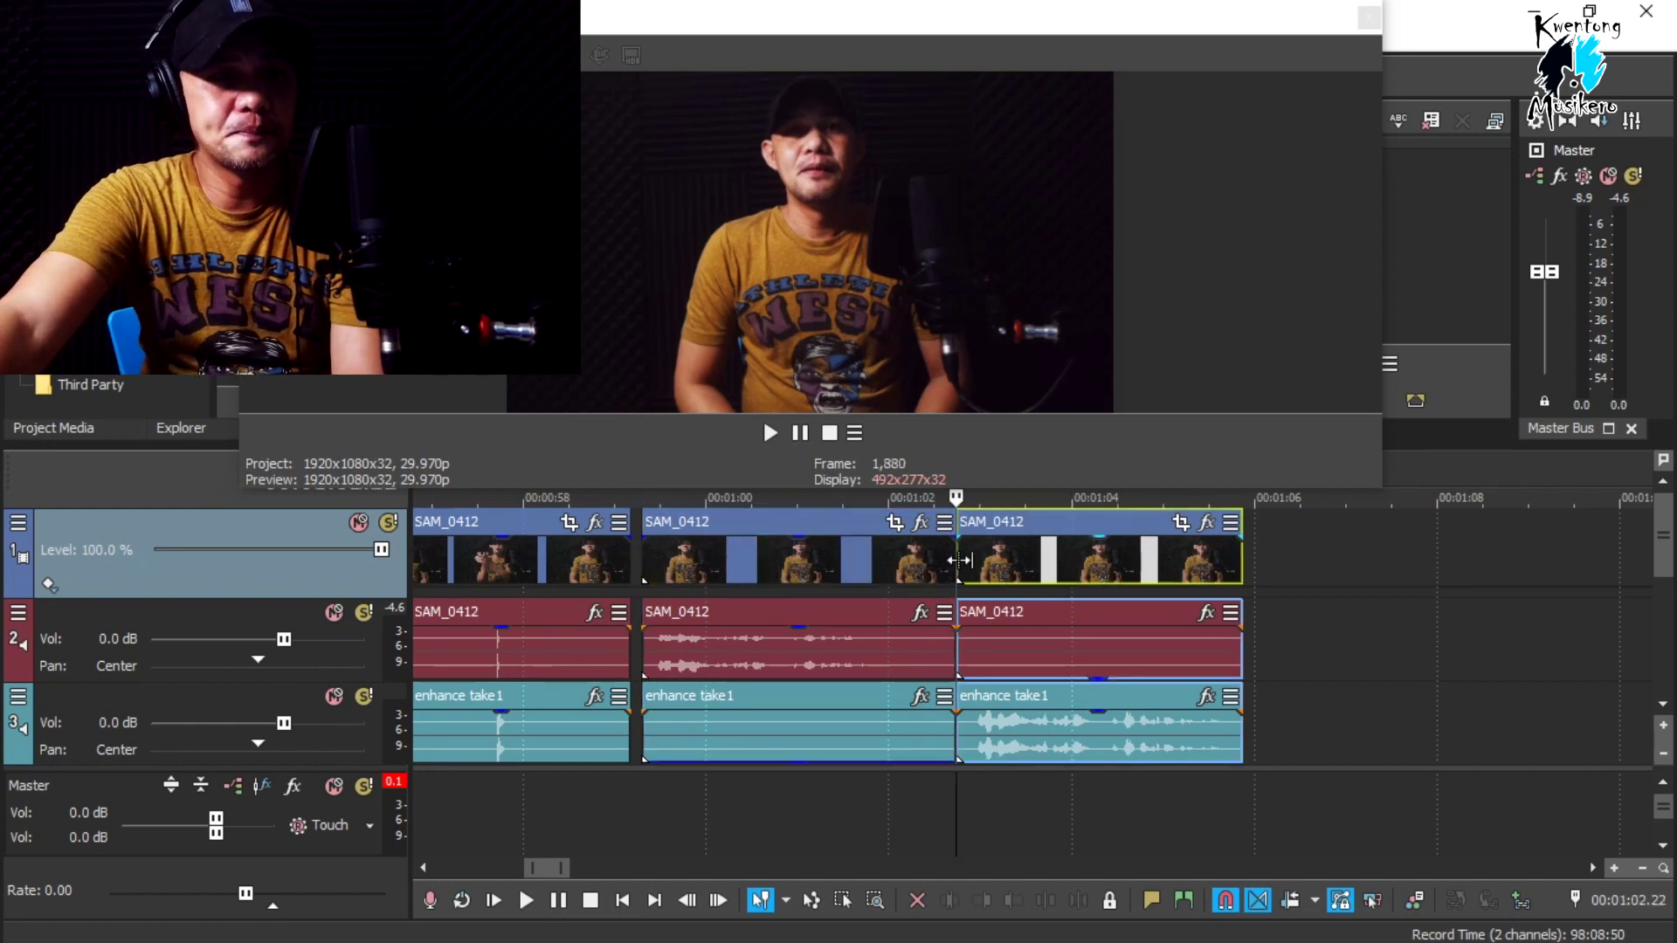
pyautogui.press('space')
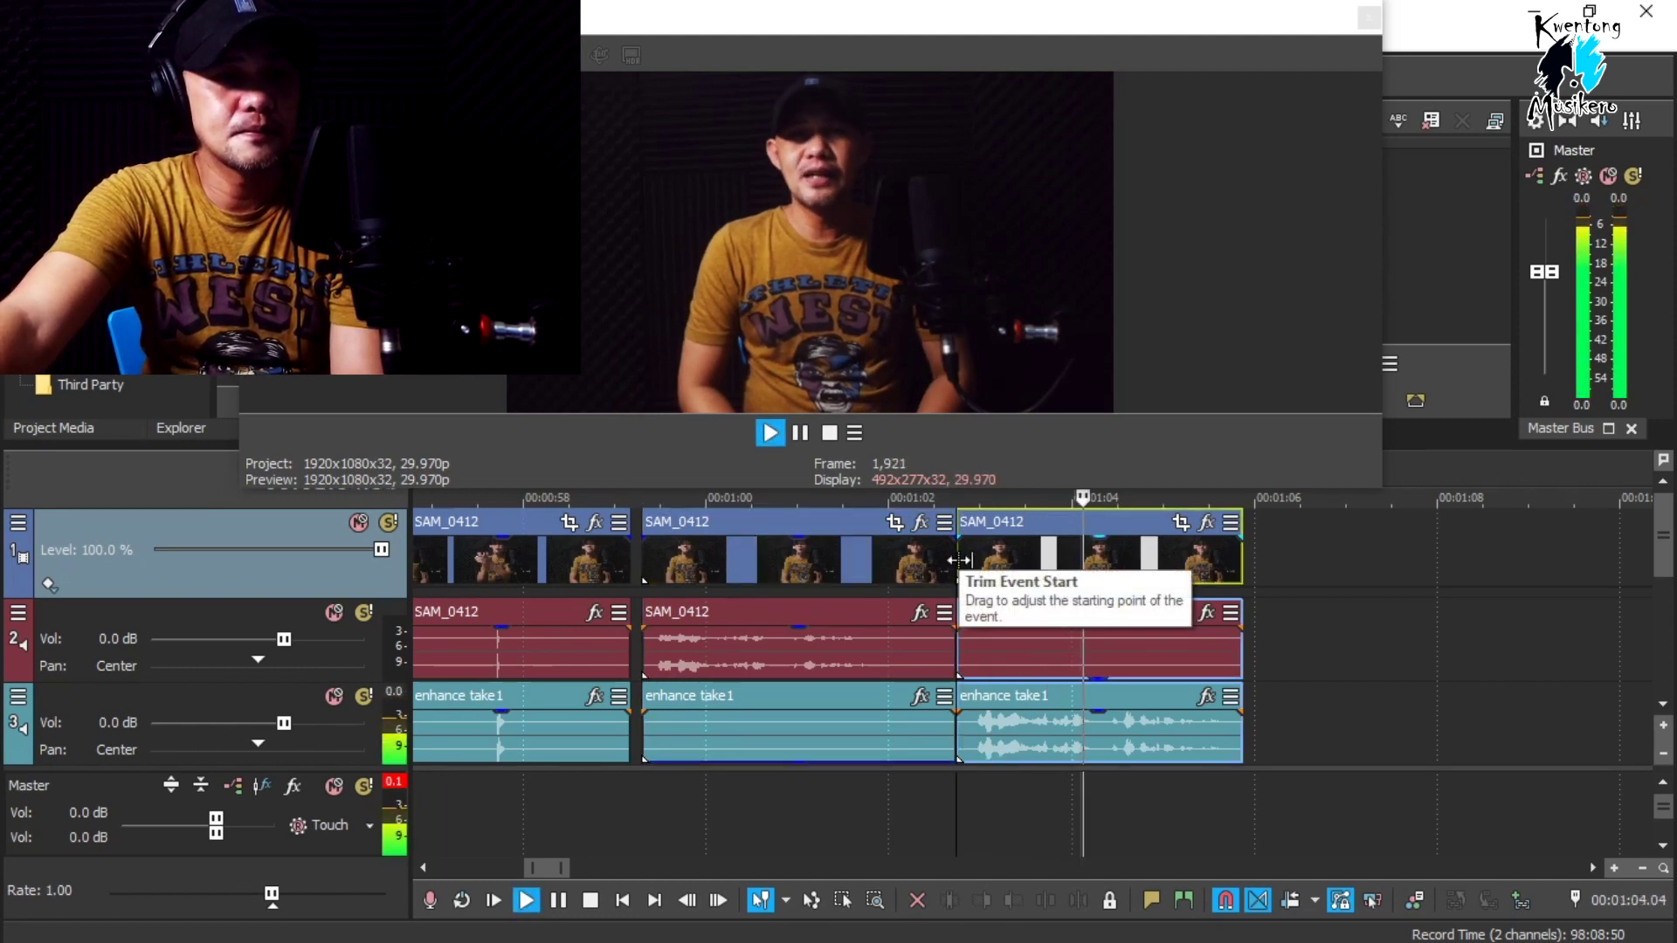
pyautogui.press('space')
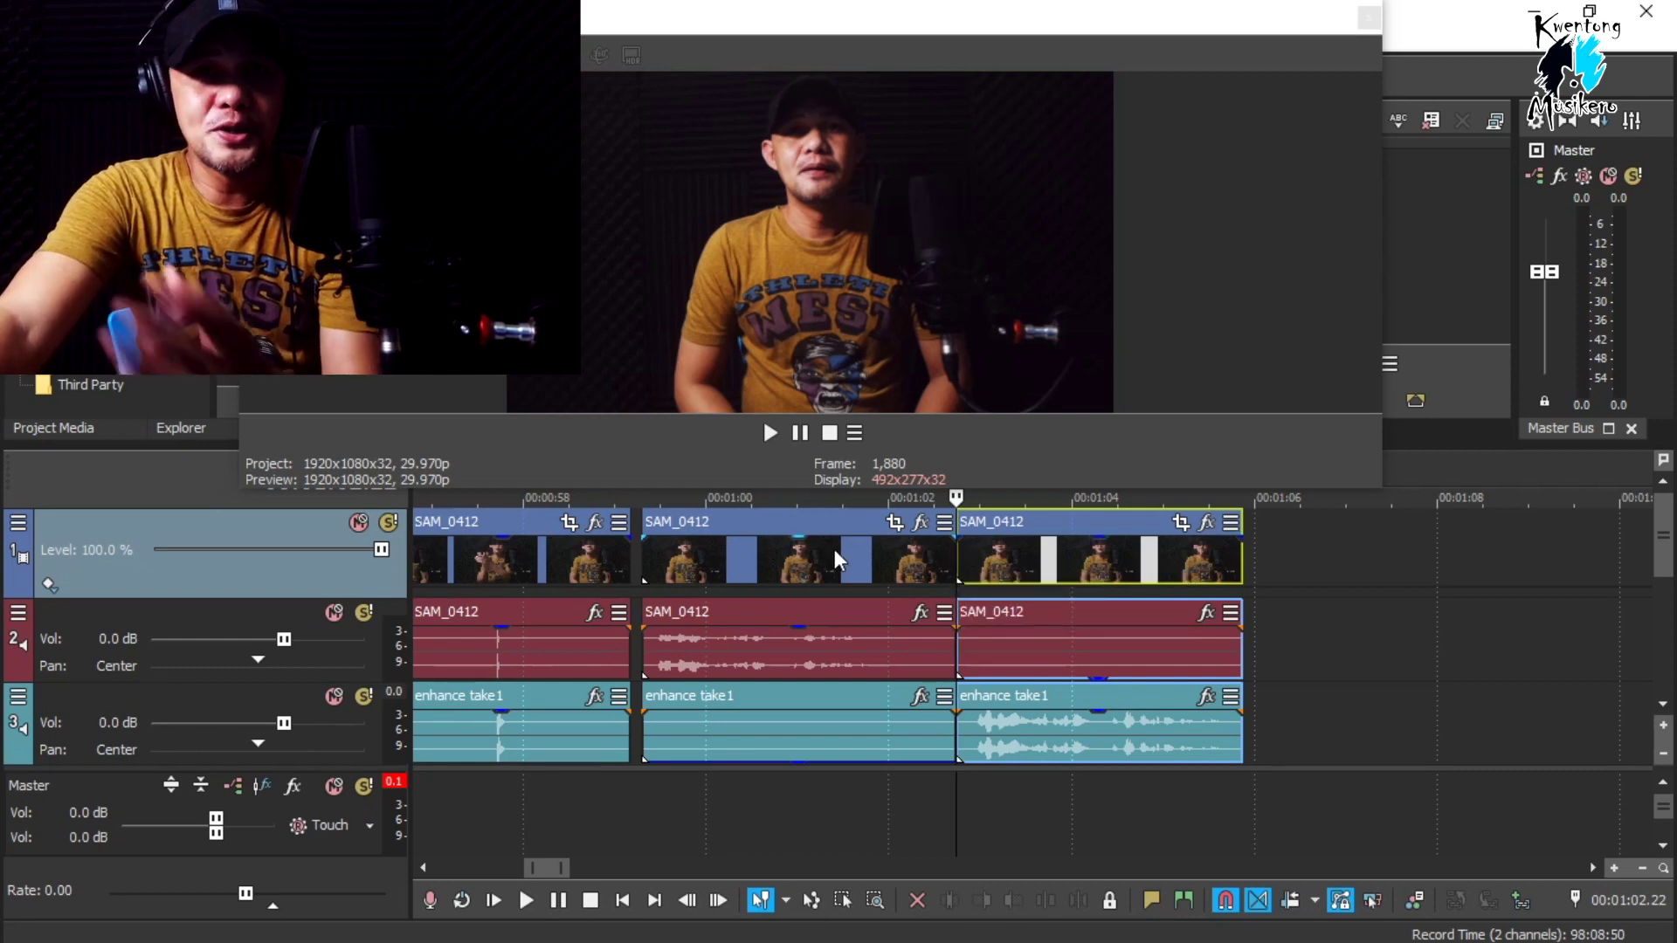
pyautogui.click(645, 565)
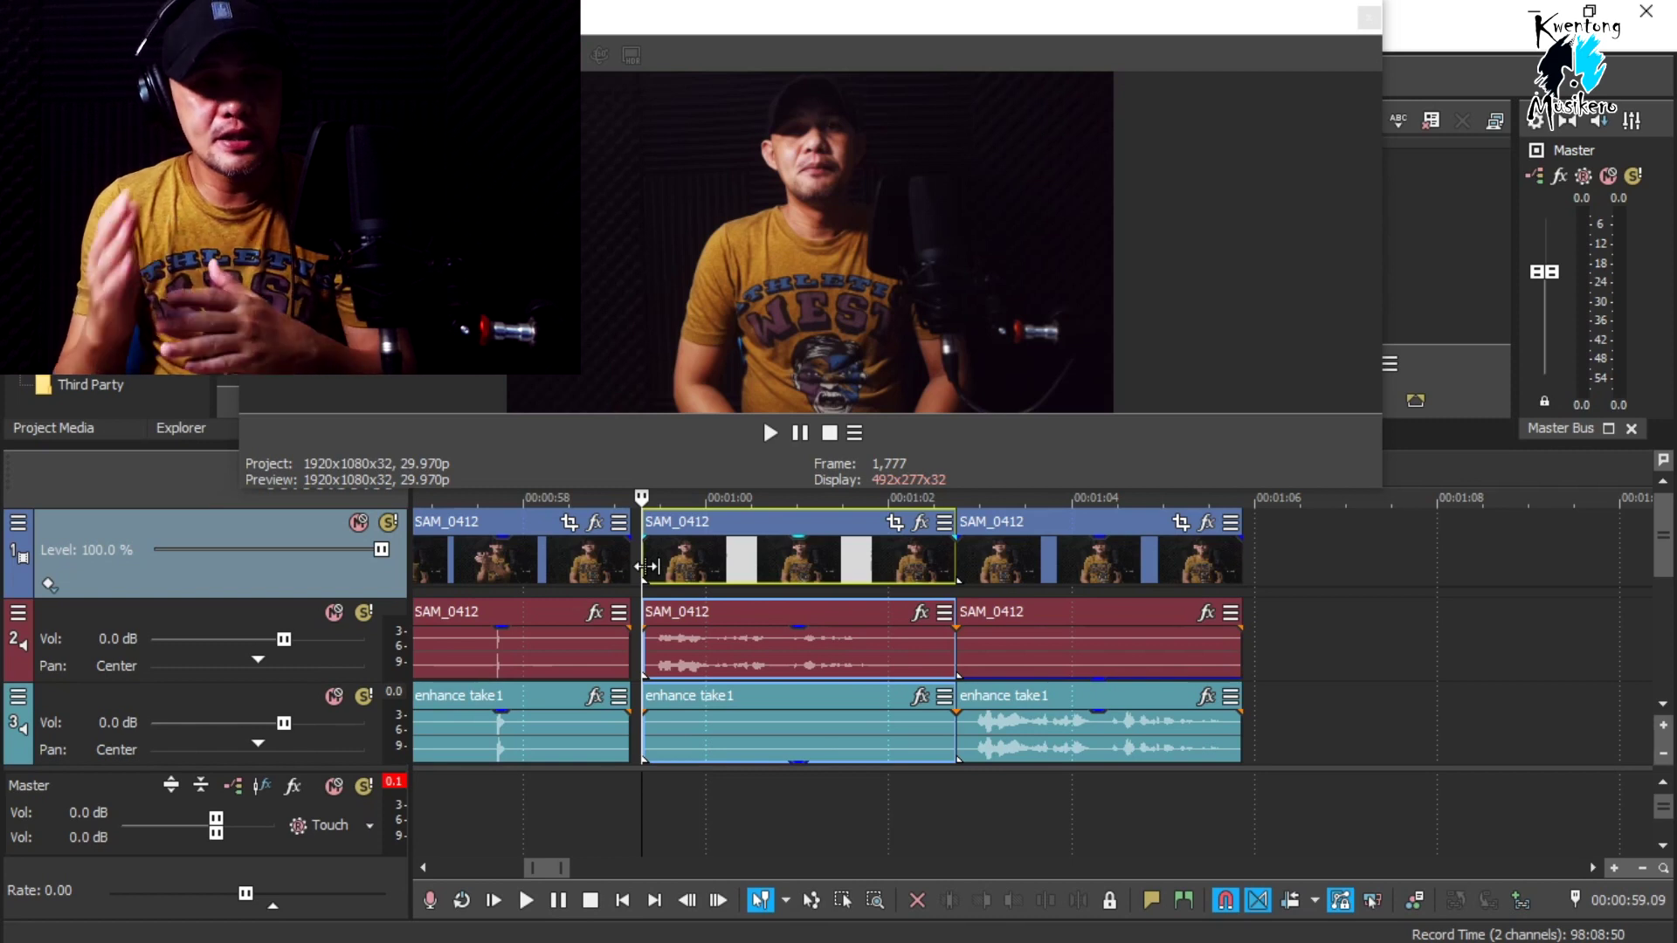
# - Raise the gain of the second clip's enhance take1 event to 0.0 dB and play it together with the SAM_0412 camera audio
pyautogui.click(685, 725)
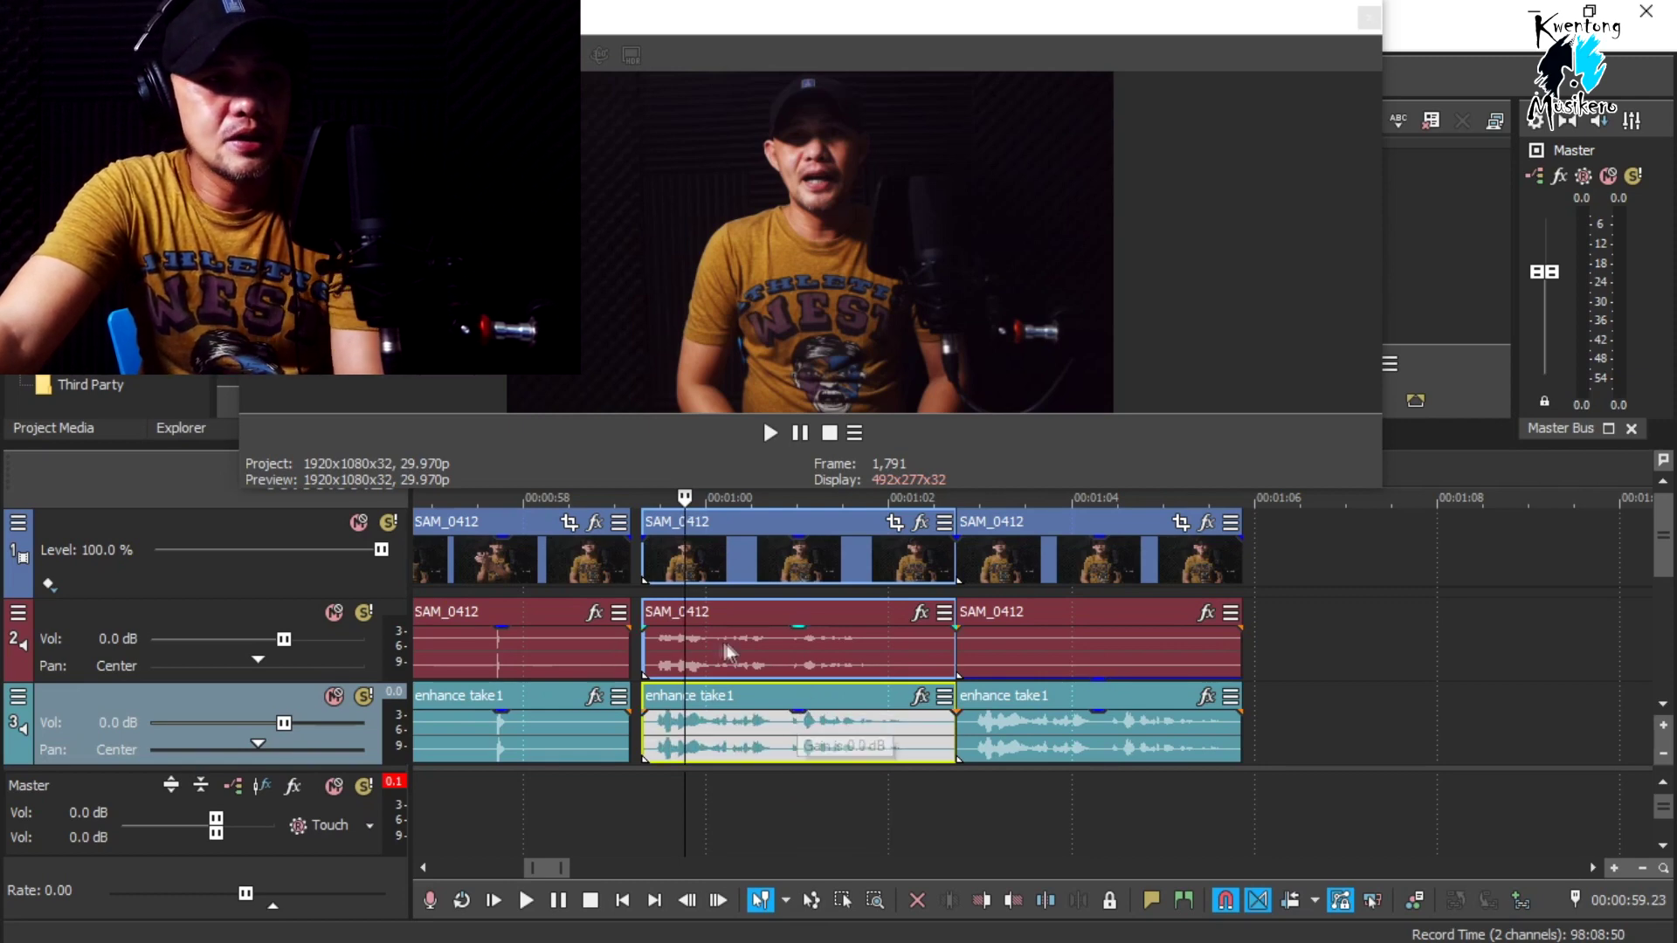
pyautogui.scroll(4, 732, 643)
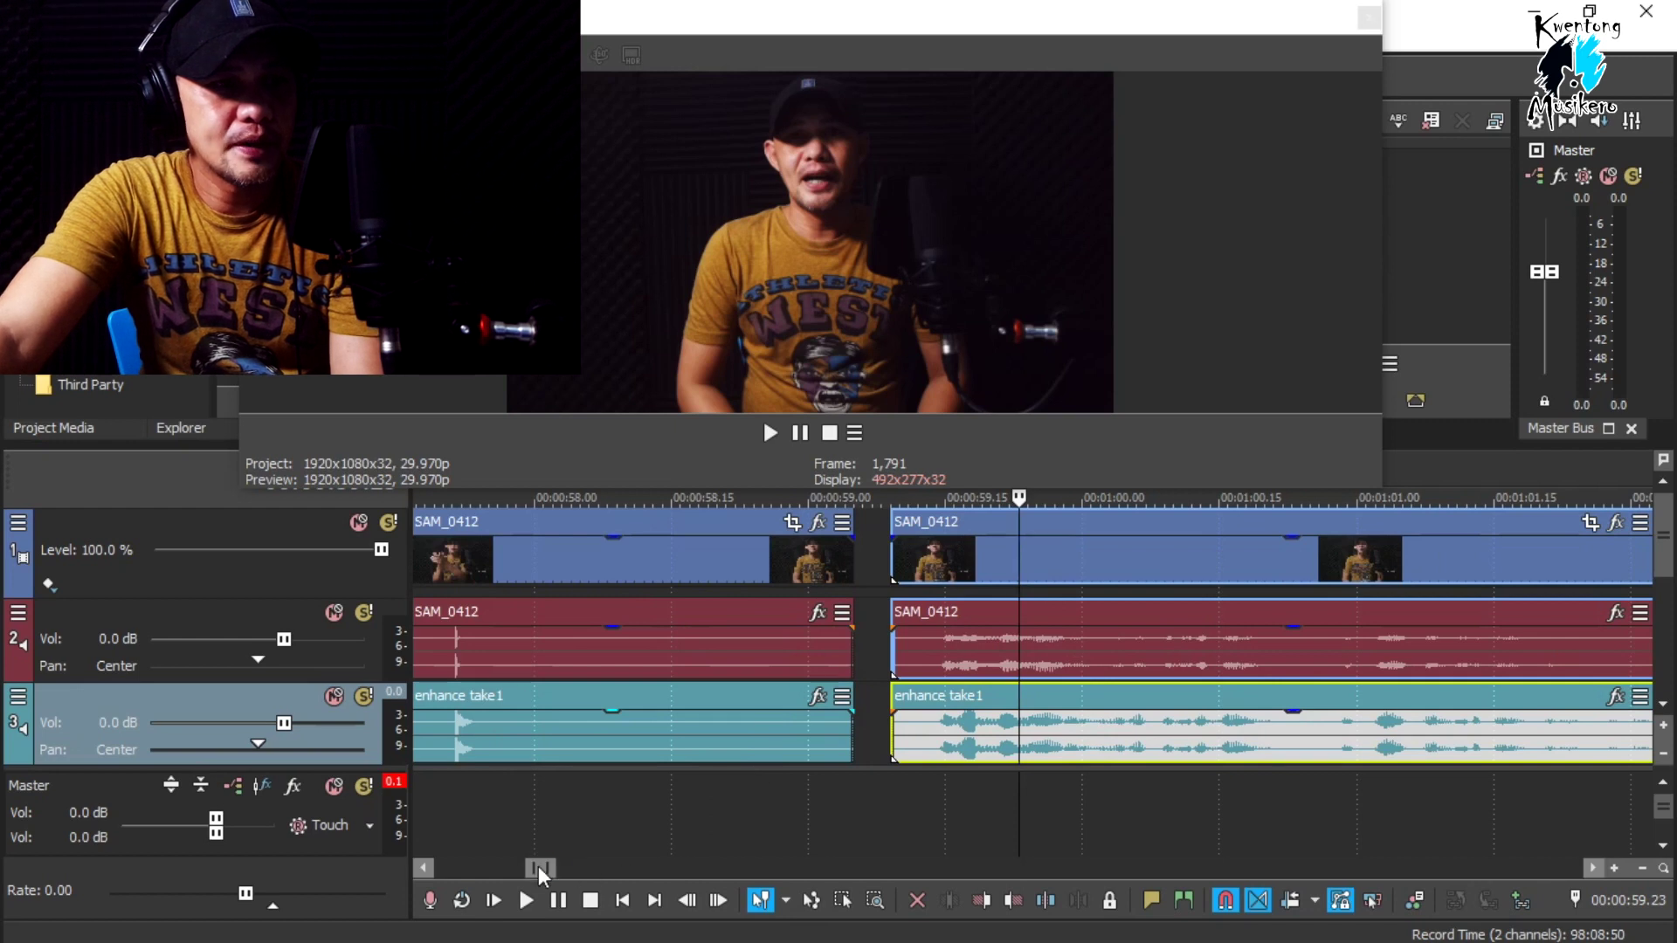
pyautogui.moveTo(538, 867); pyautogui.dragTo(544, 866)
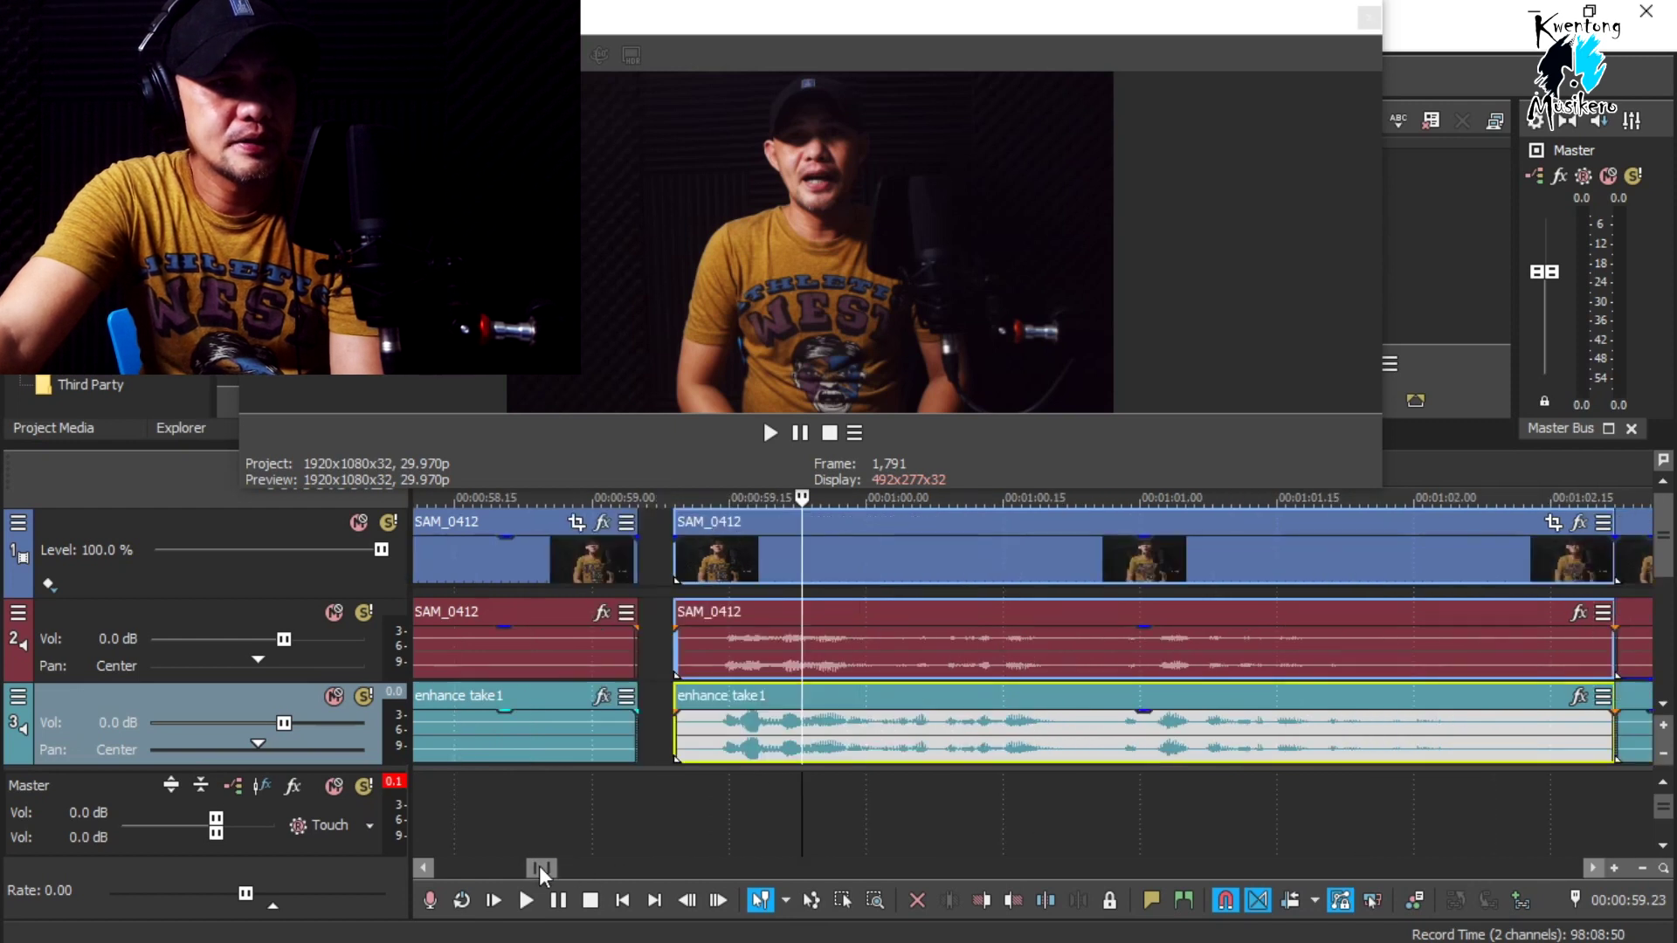
pyautogui.click(721, 659)
pyautogui.press('space')
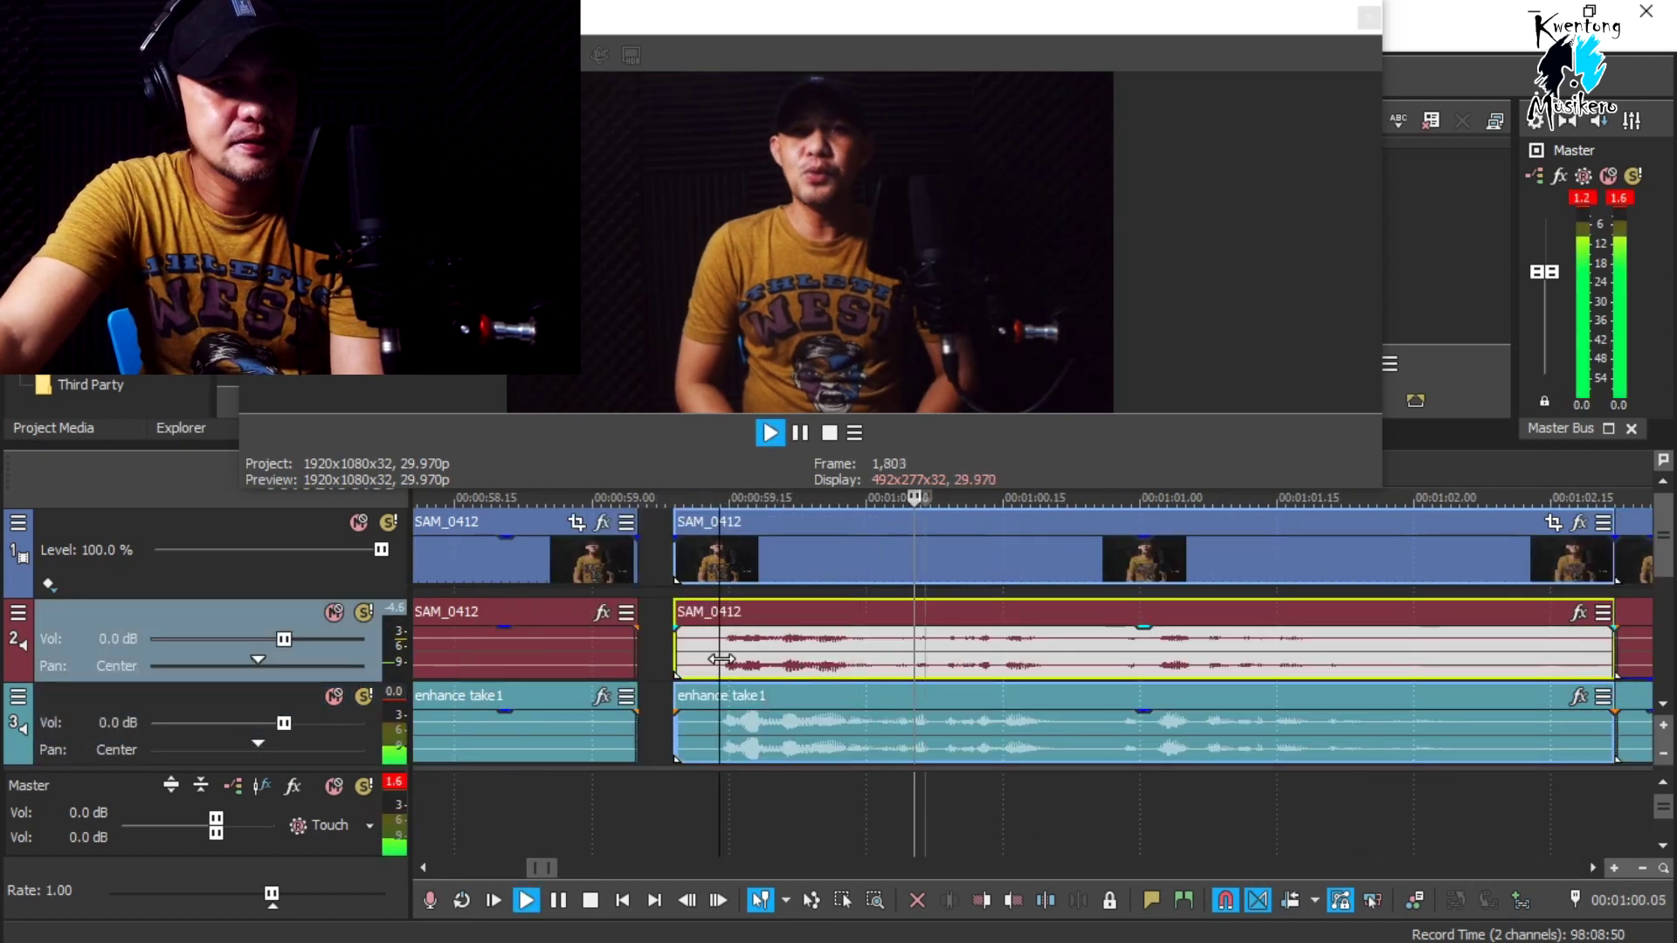
pyautogui.scroll(-2, 721, 659)
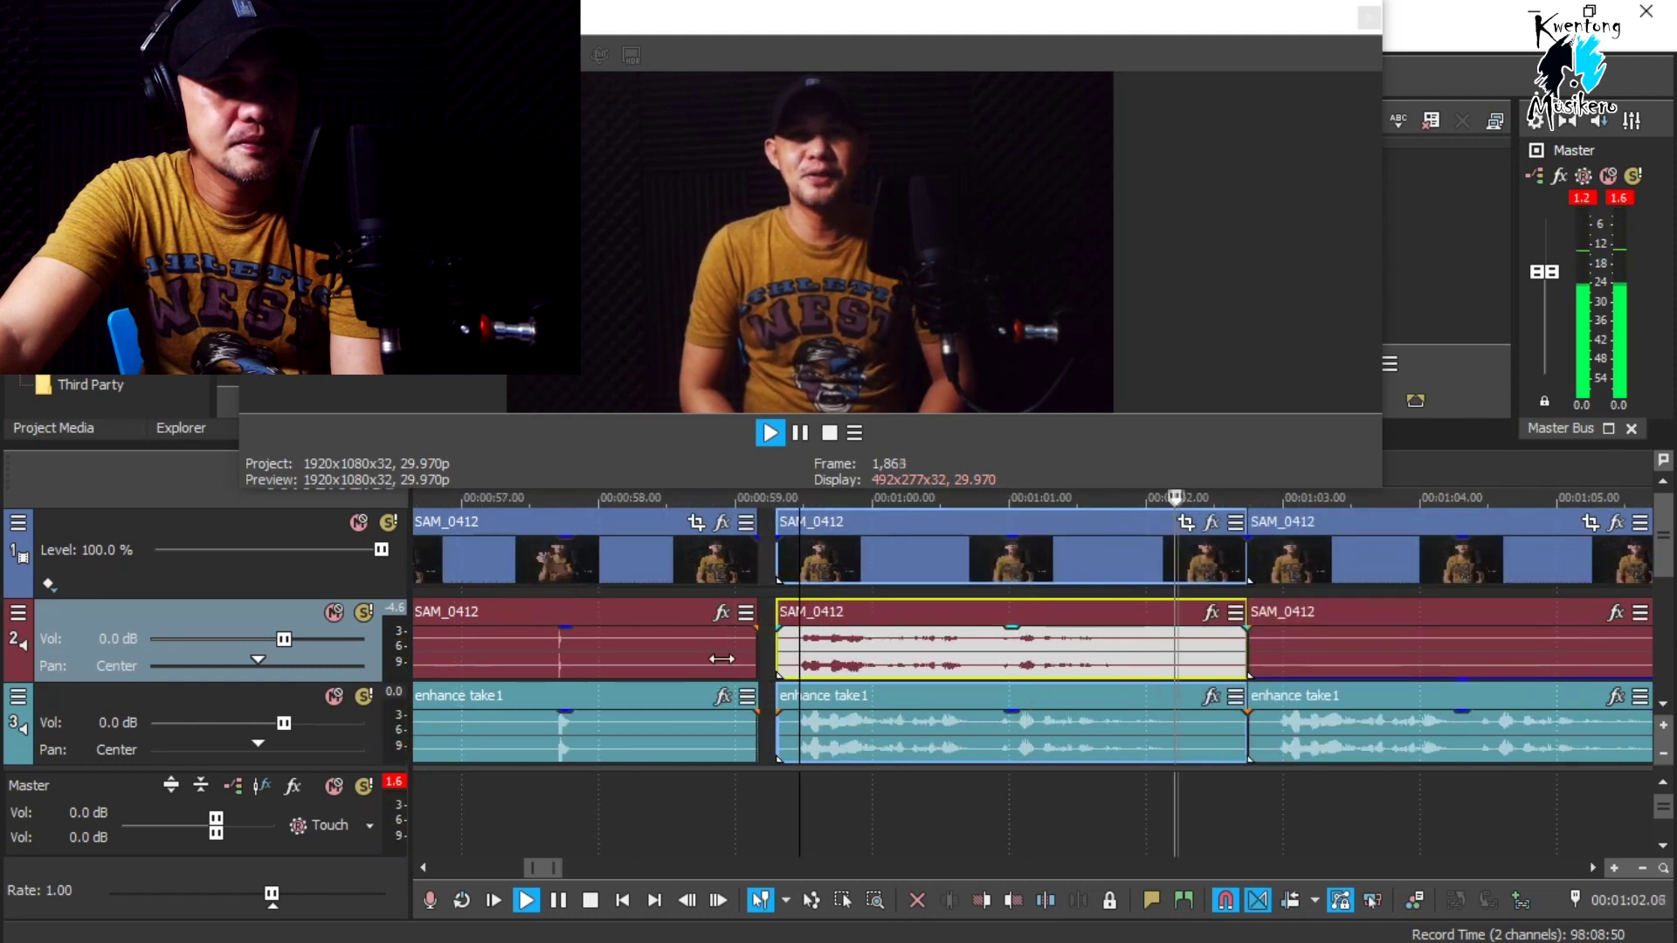
pyautogui.press('space')
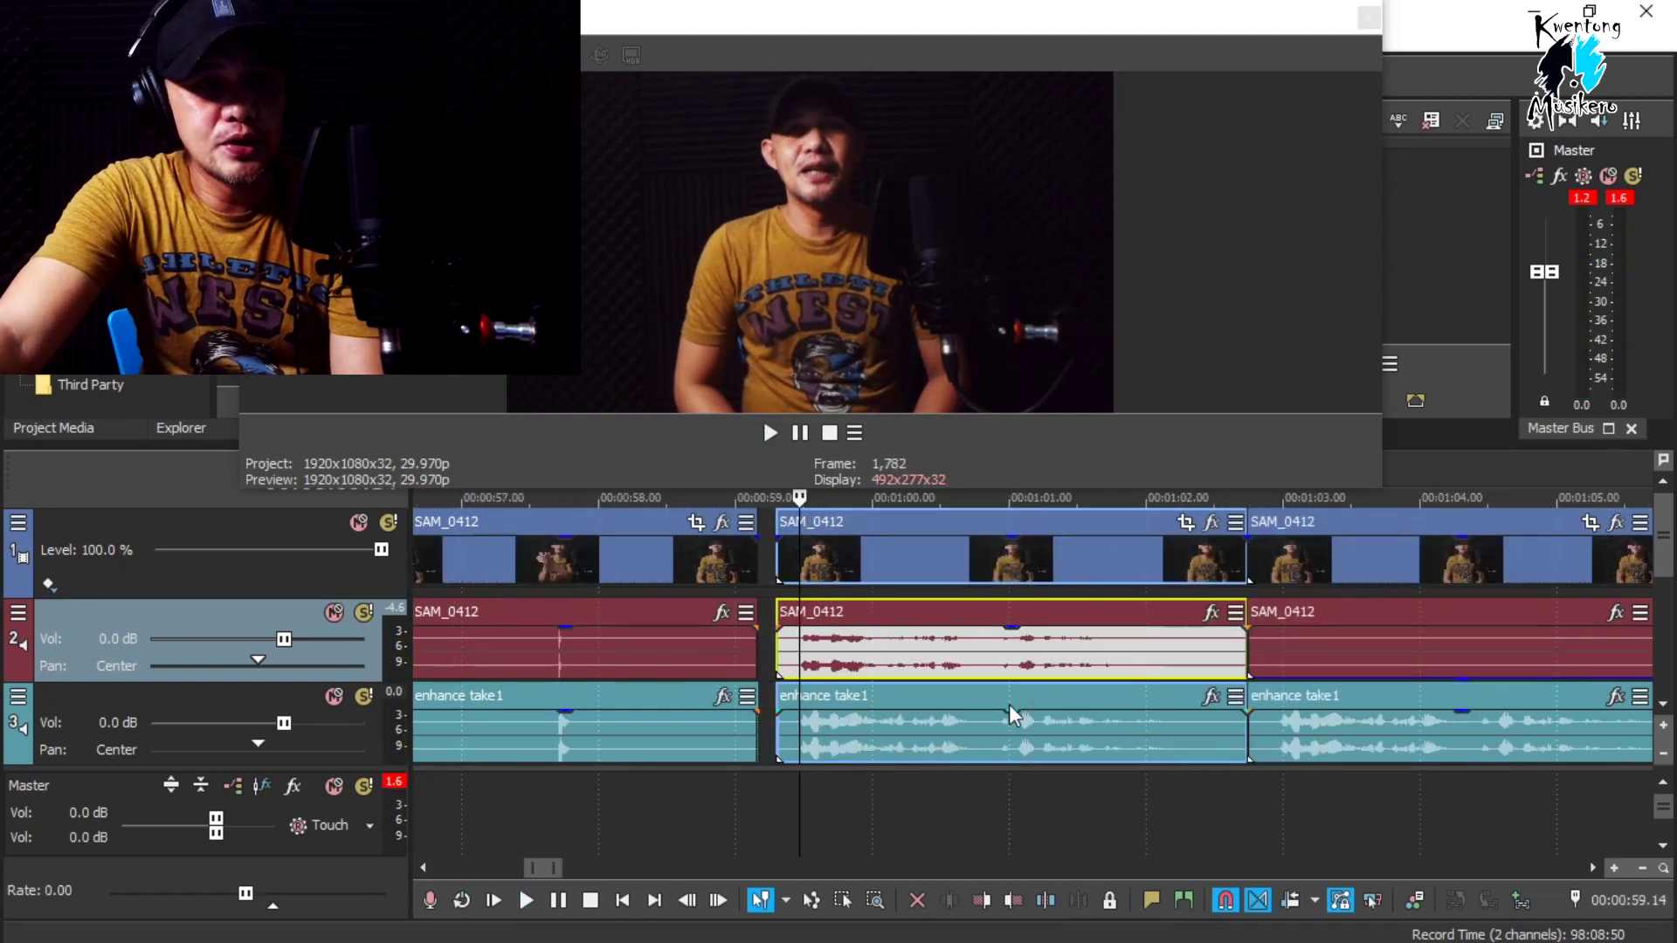
# - Compare the SAM_0412 and enhance take1 waveforms in the second clip and examine how they line up across the neighbouring clips
pyautogui.click(1009, 651)
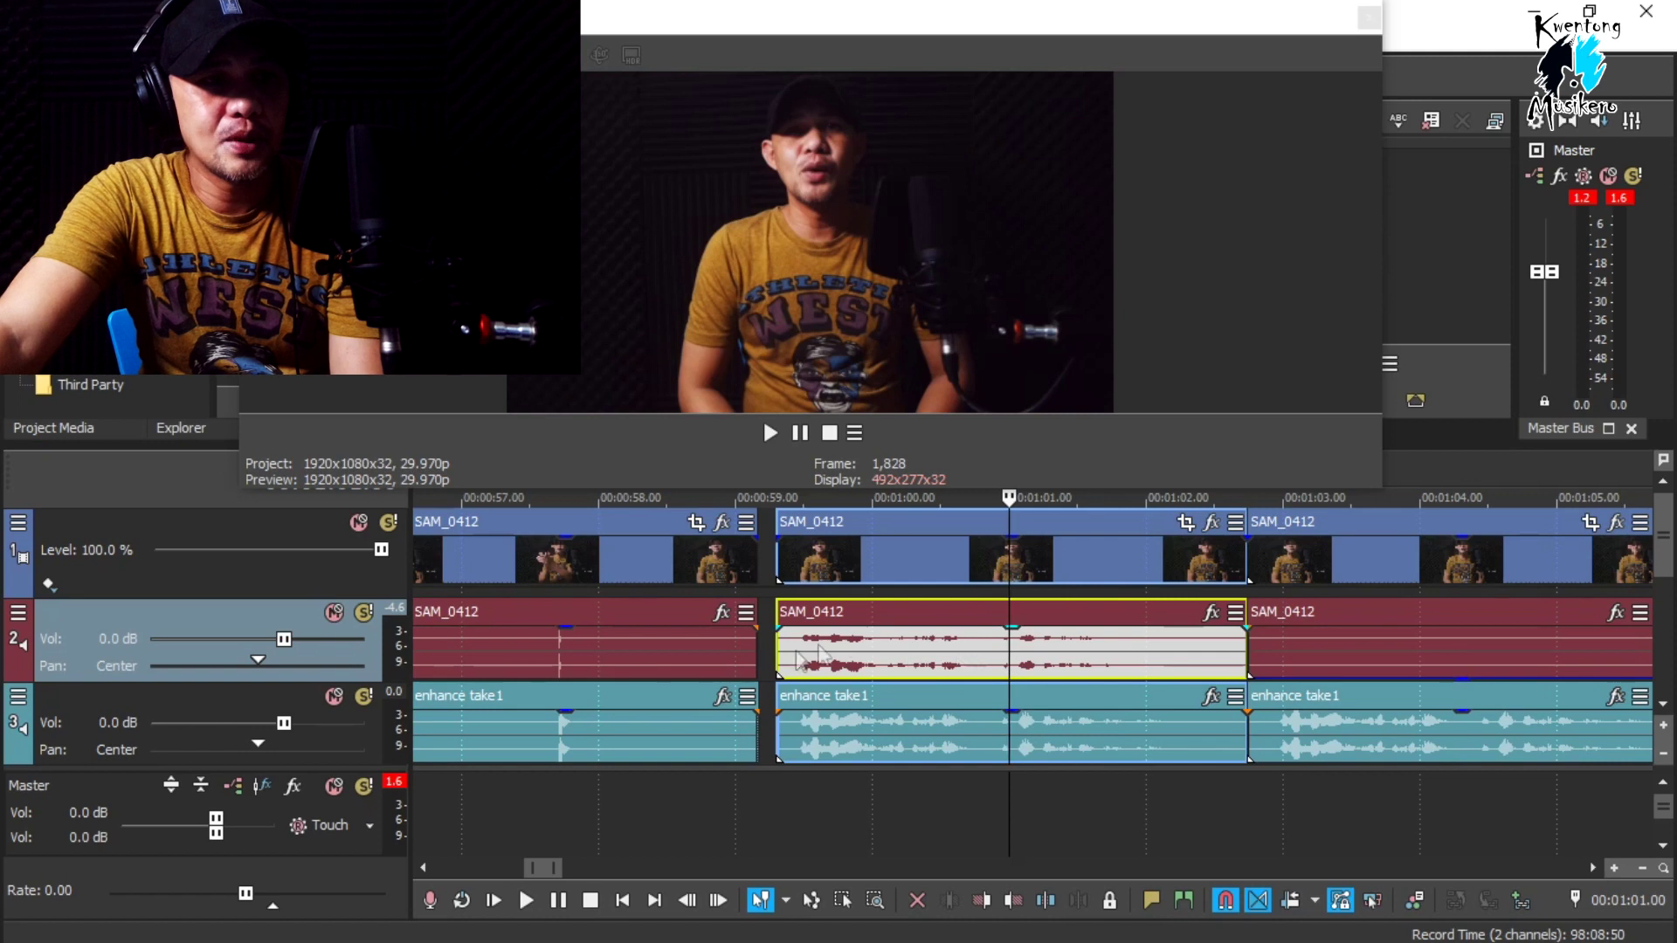
pyautogui.click(877, 748)
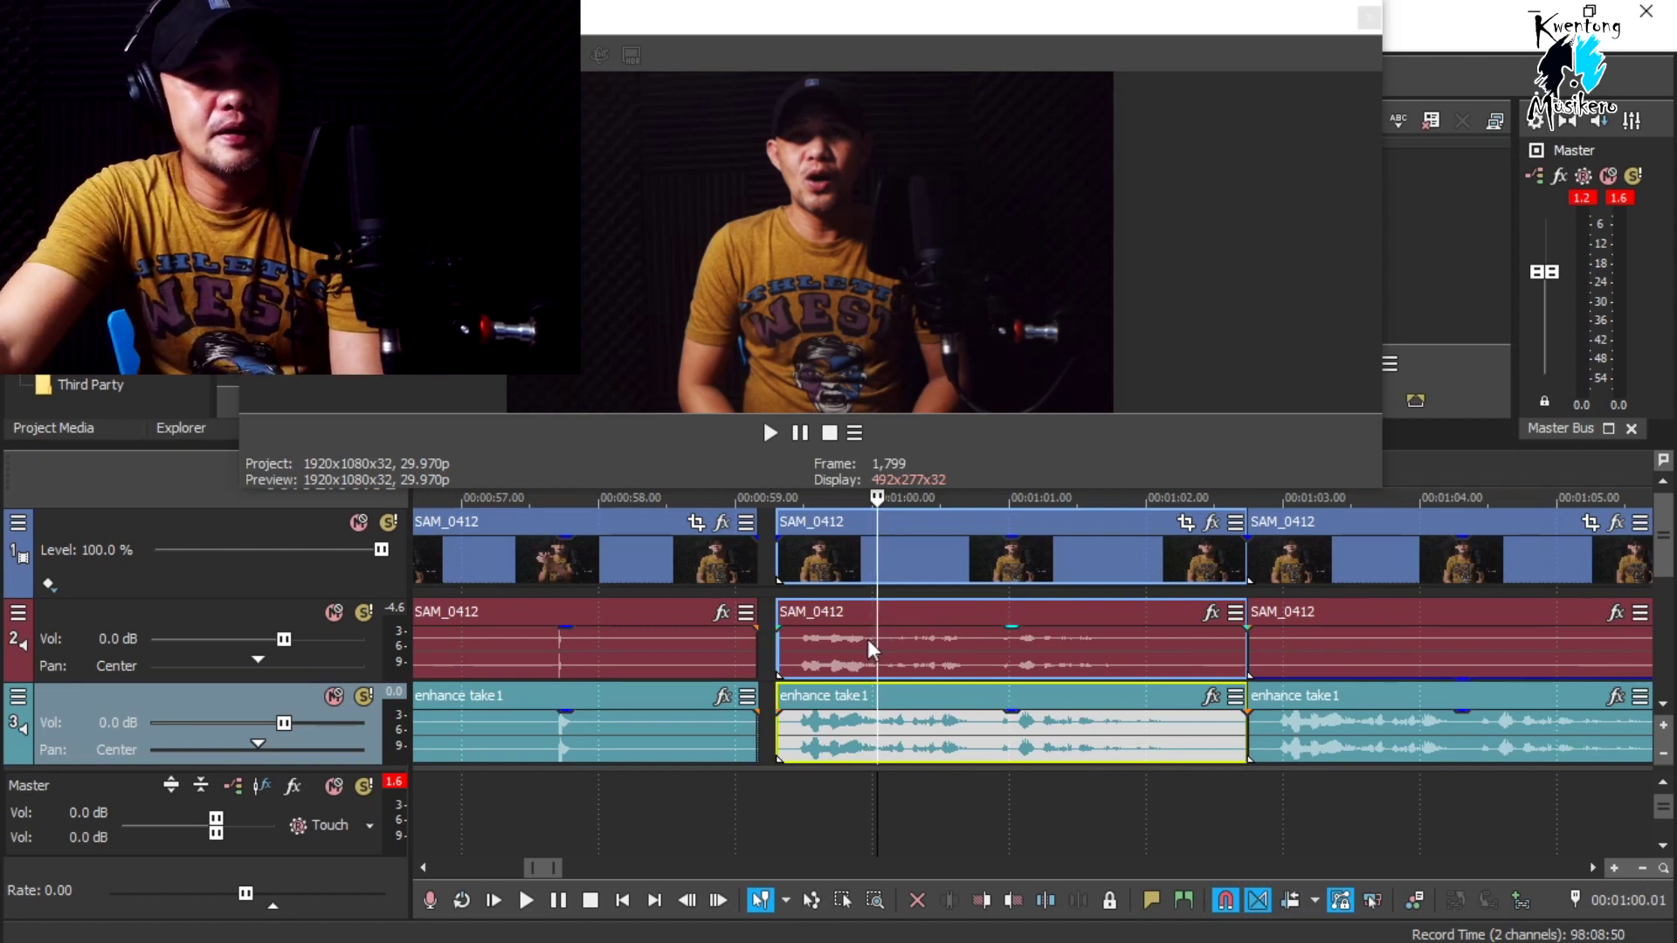
pyautogui.scroll(-2, 846, 652)
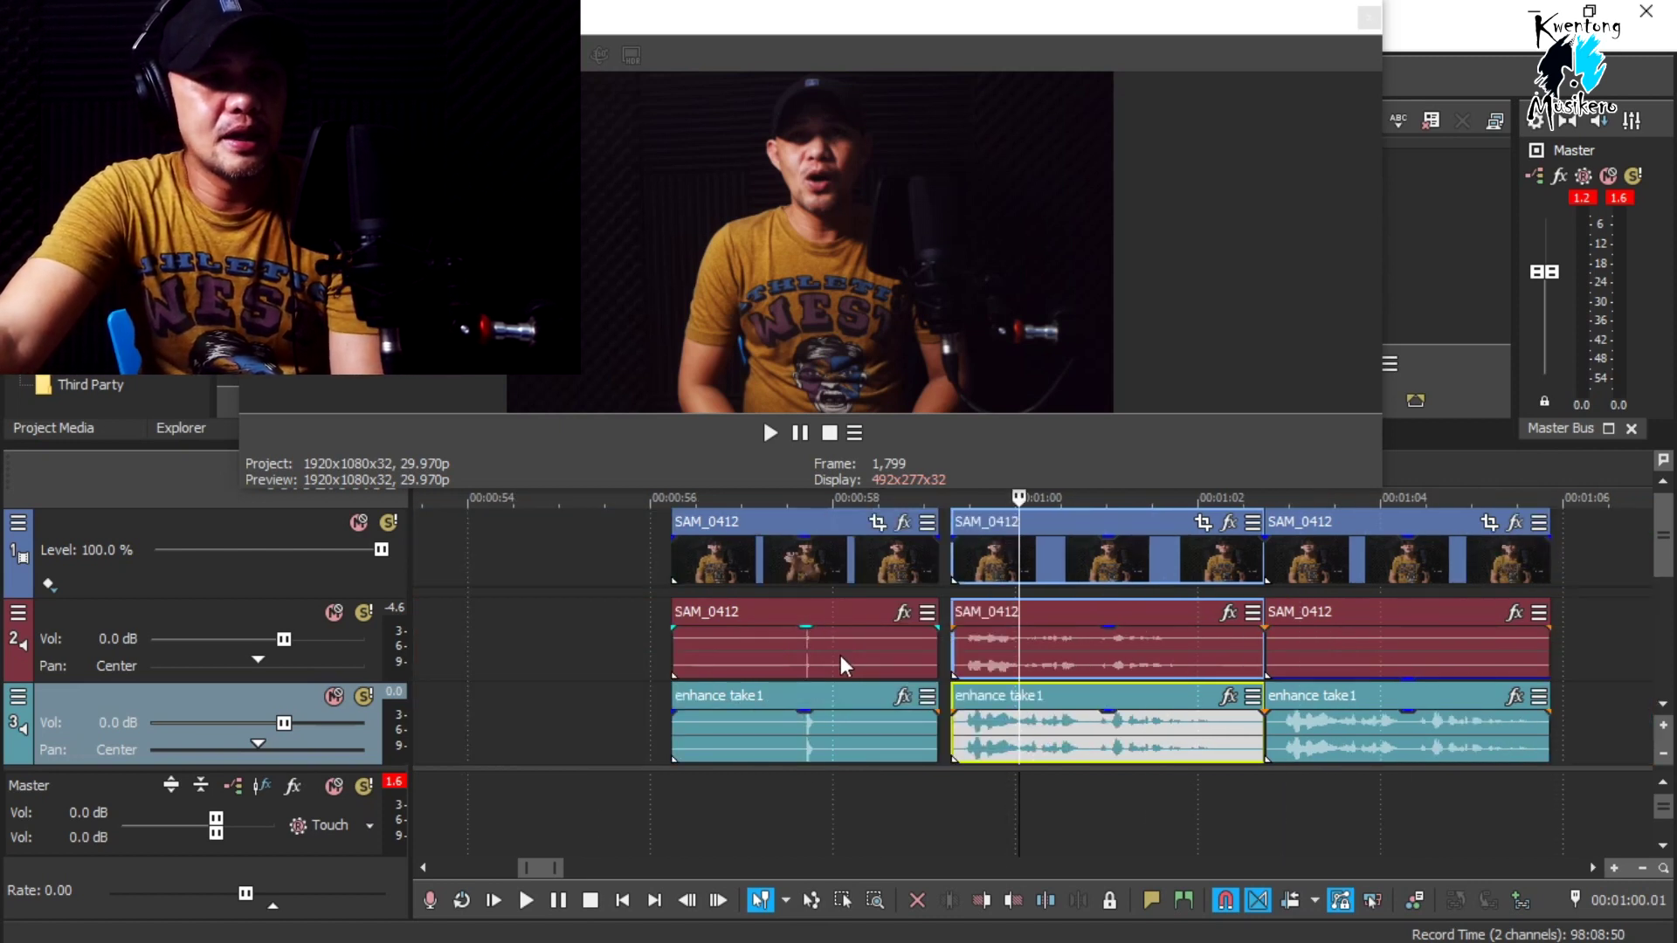
pyautogui.scroll(-3, 840, 655)
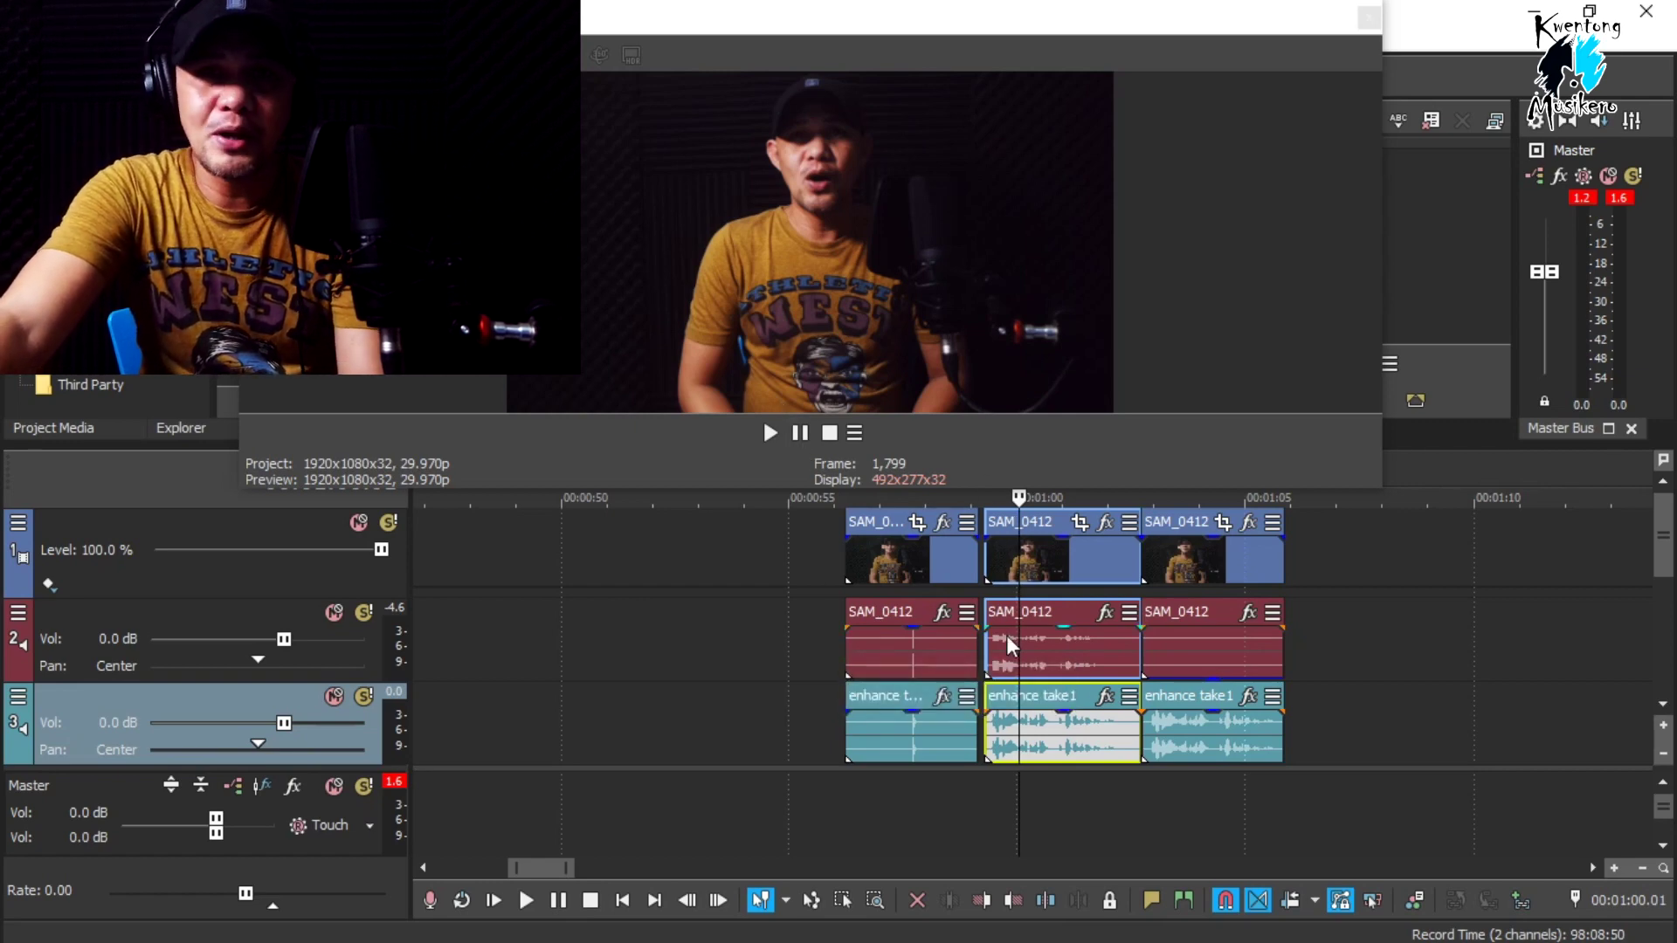
pyautogui.scroll(4, 1009, 638)
pyautogui.scroll(-2, 1007, 639)
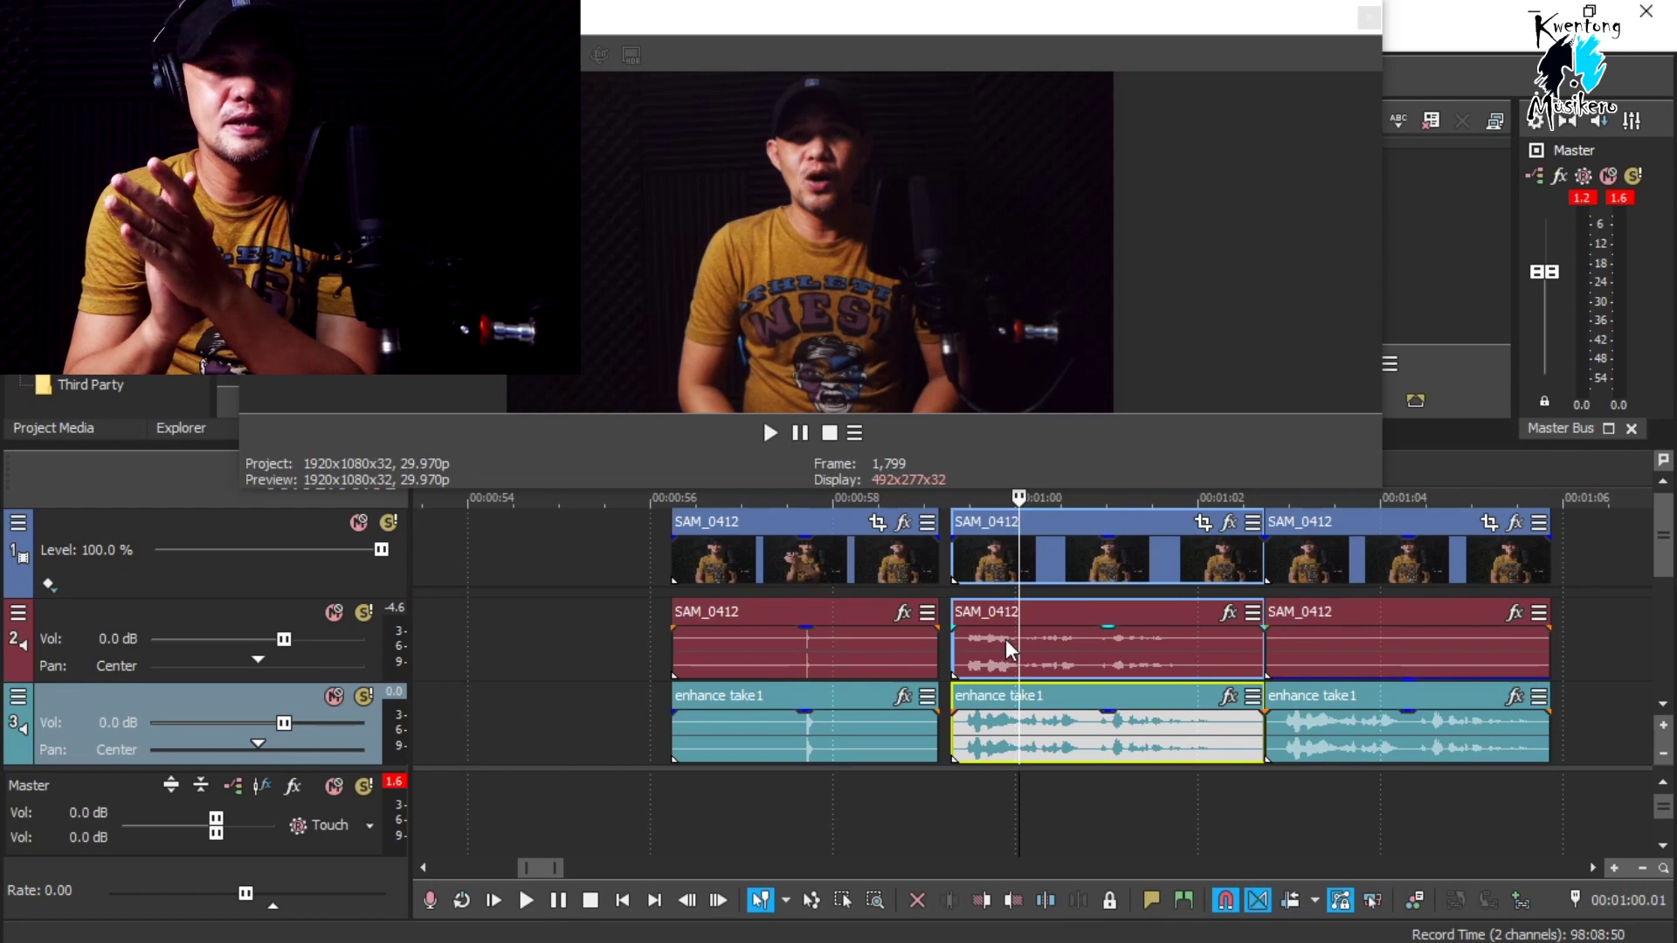
pyautogui.scroll(2, 811, 652)
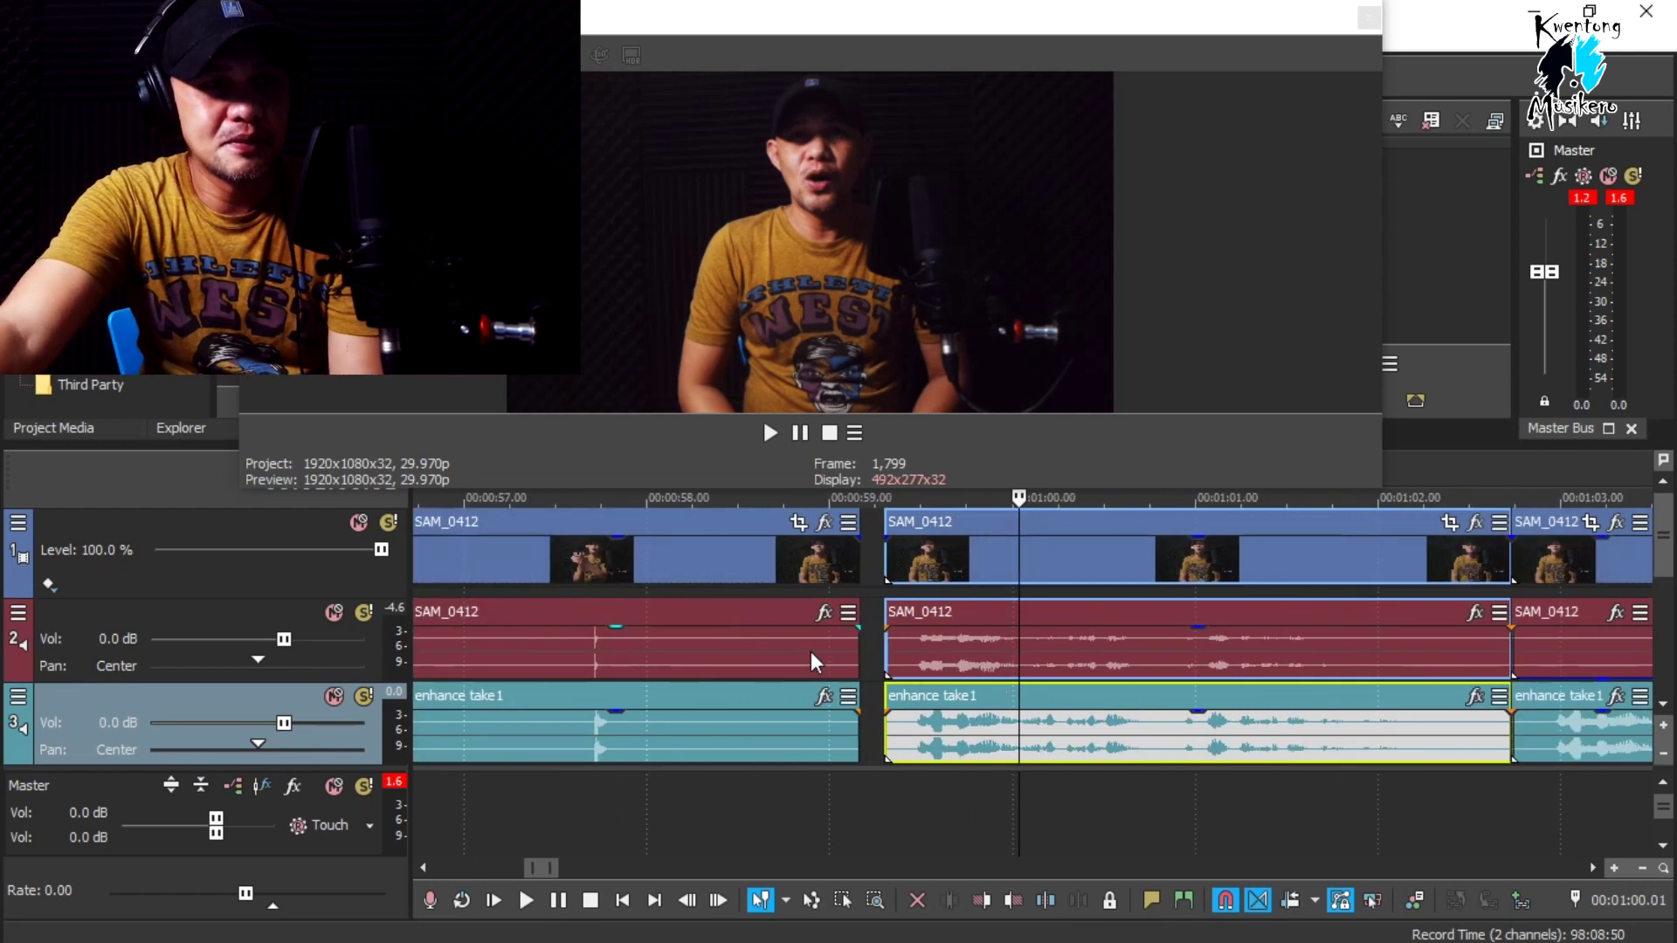
pyautogui.scroll(1, 811, 651)
pyautogui.scroll(2, 532, 873)
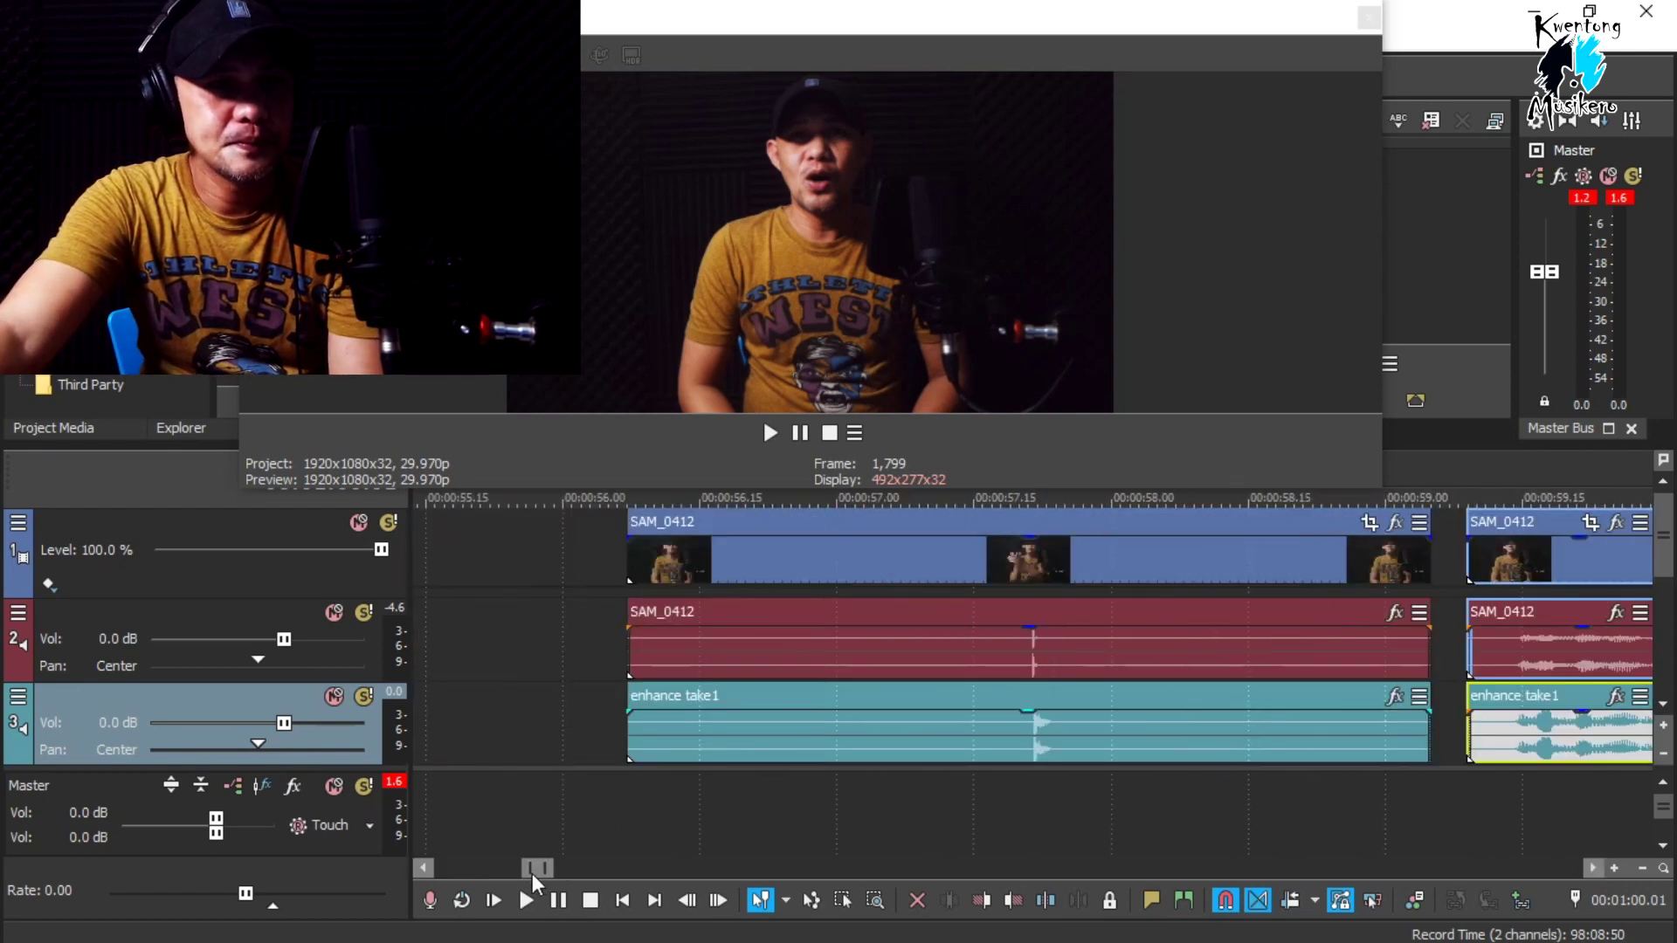
# - Place the cursor just before the clap in the first clip and play the clap on both audio tracks
pyautogui.click(1010, 655)
pyautogui.scroll(4, 1123, 652)
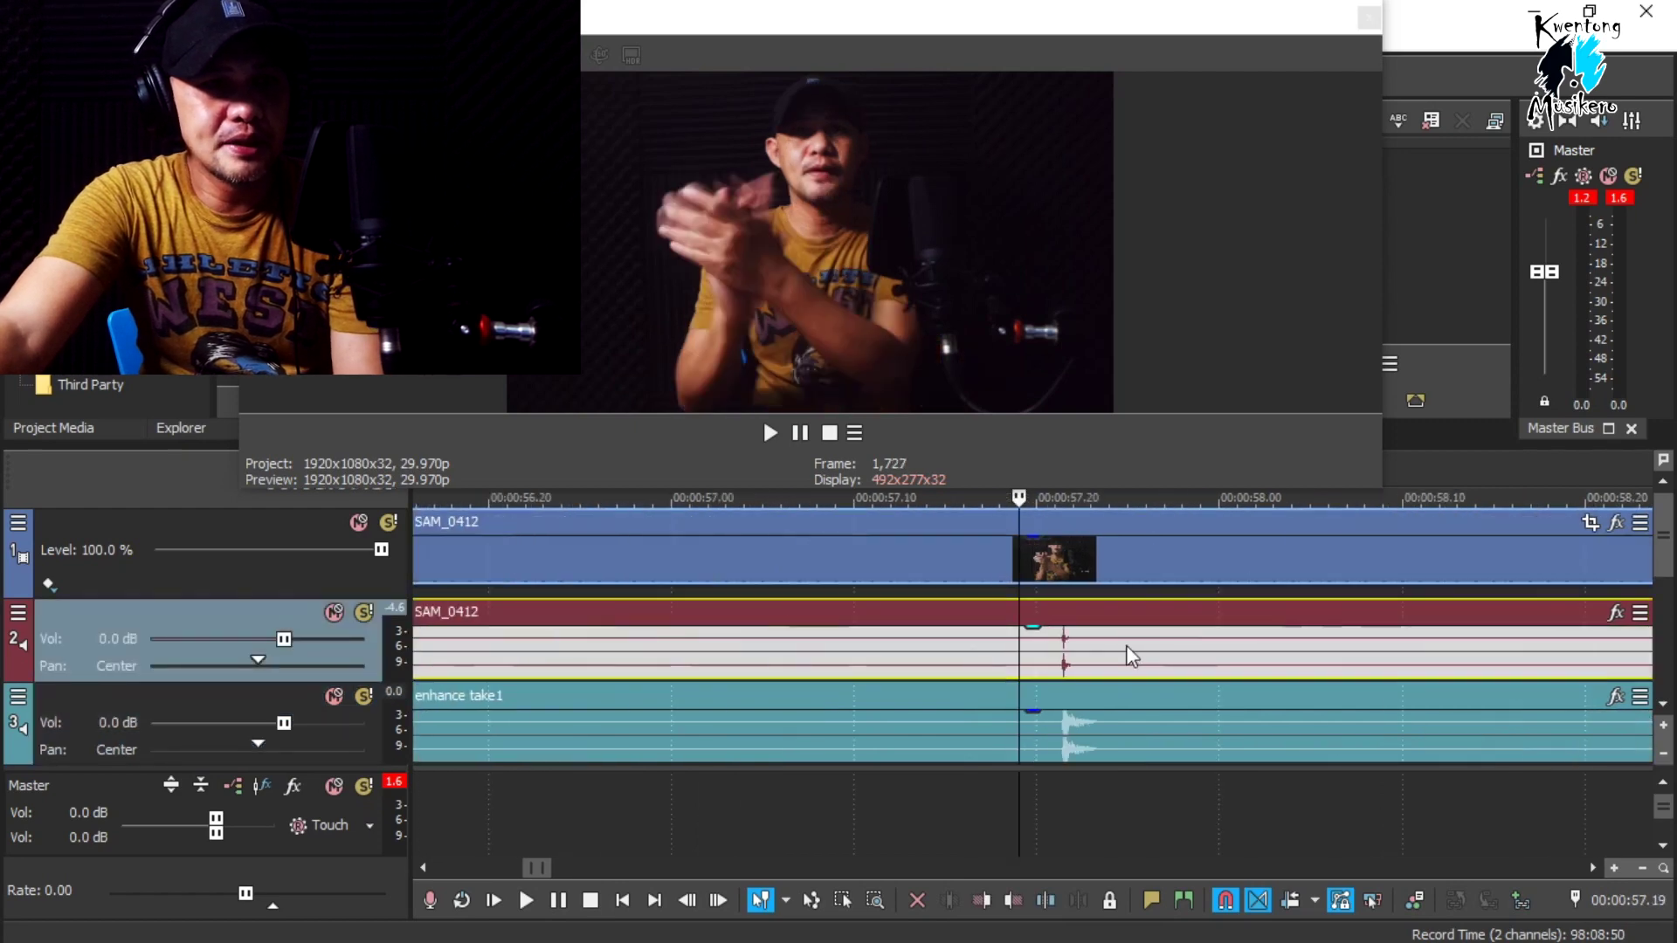
pyautogui.scroll(-3, 1115, 648)
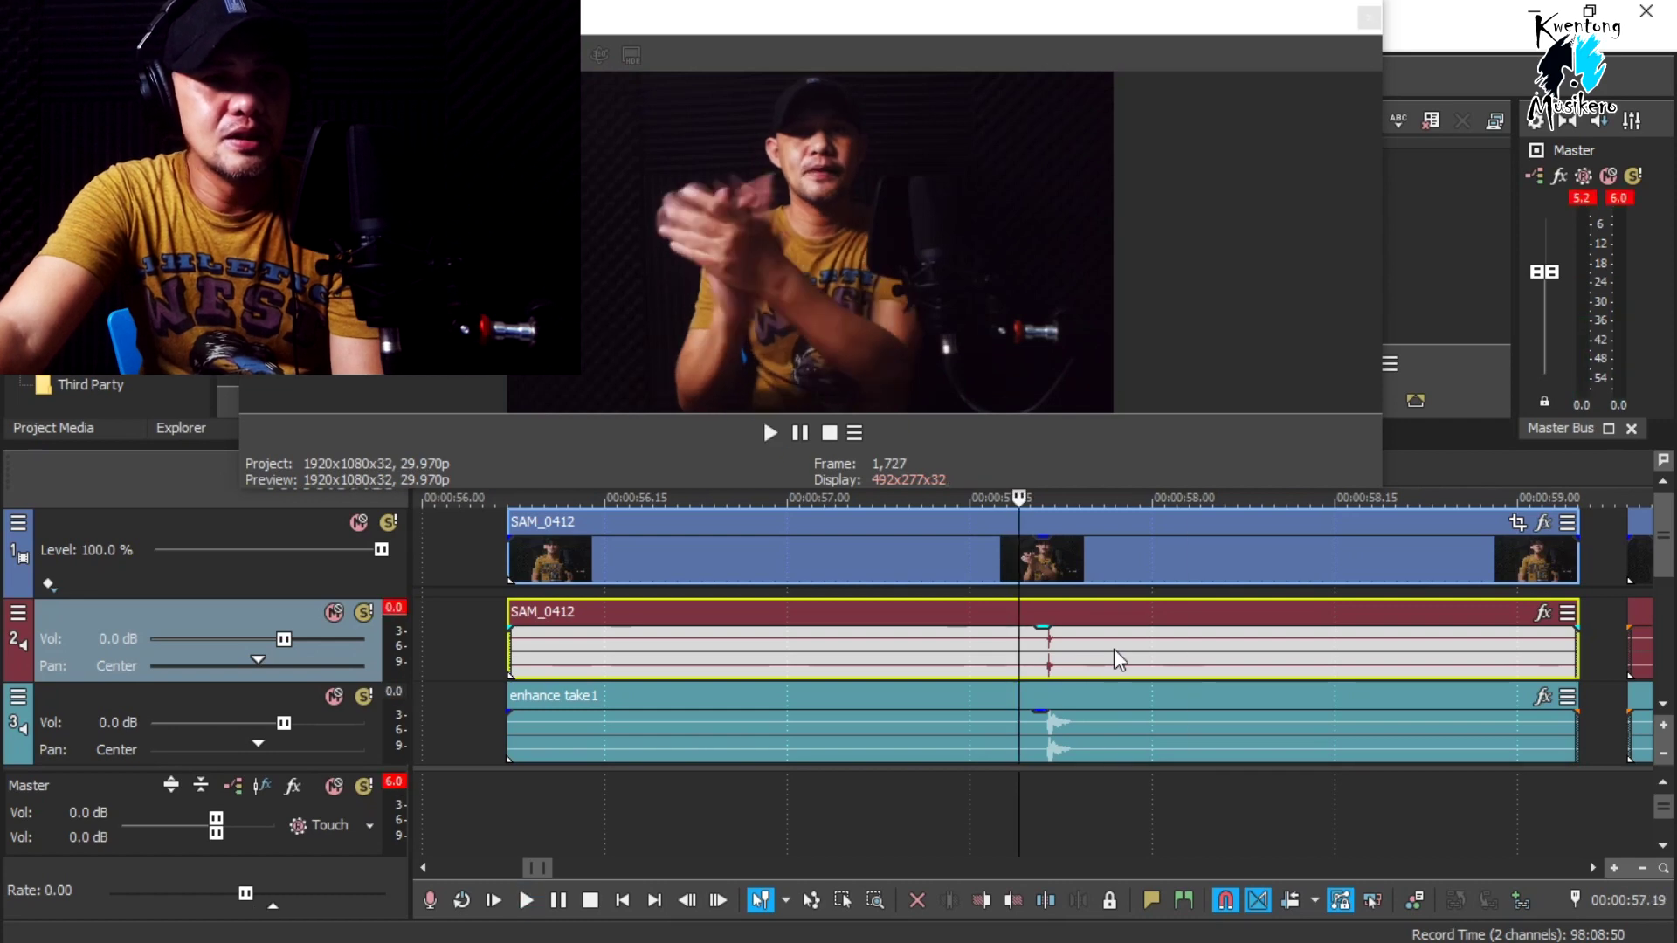
pyautogui.scroll(3, 1114, 648)
pyautogui.click(1148, 737)
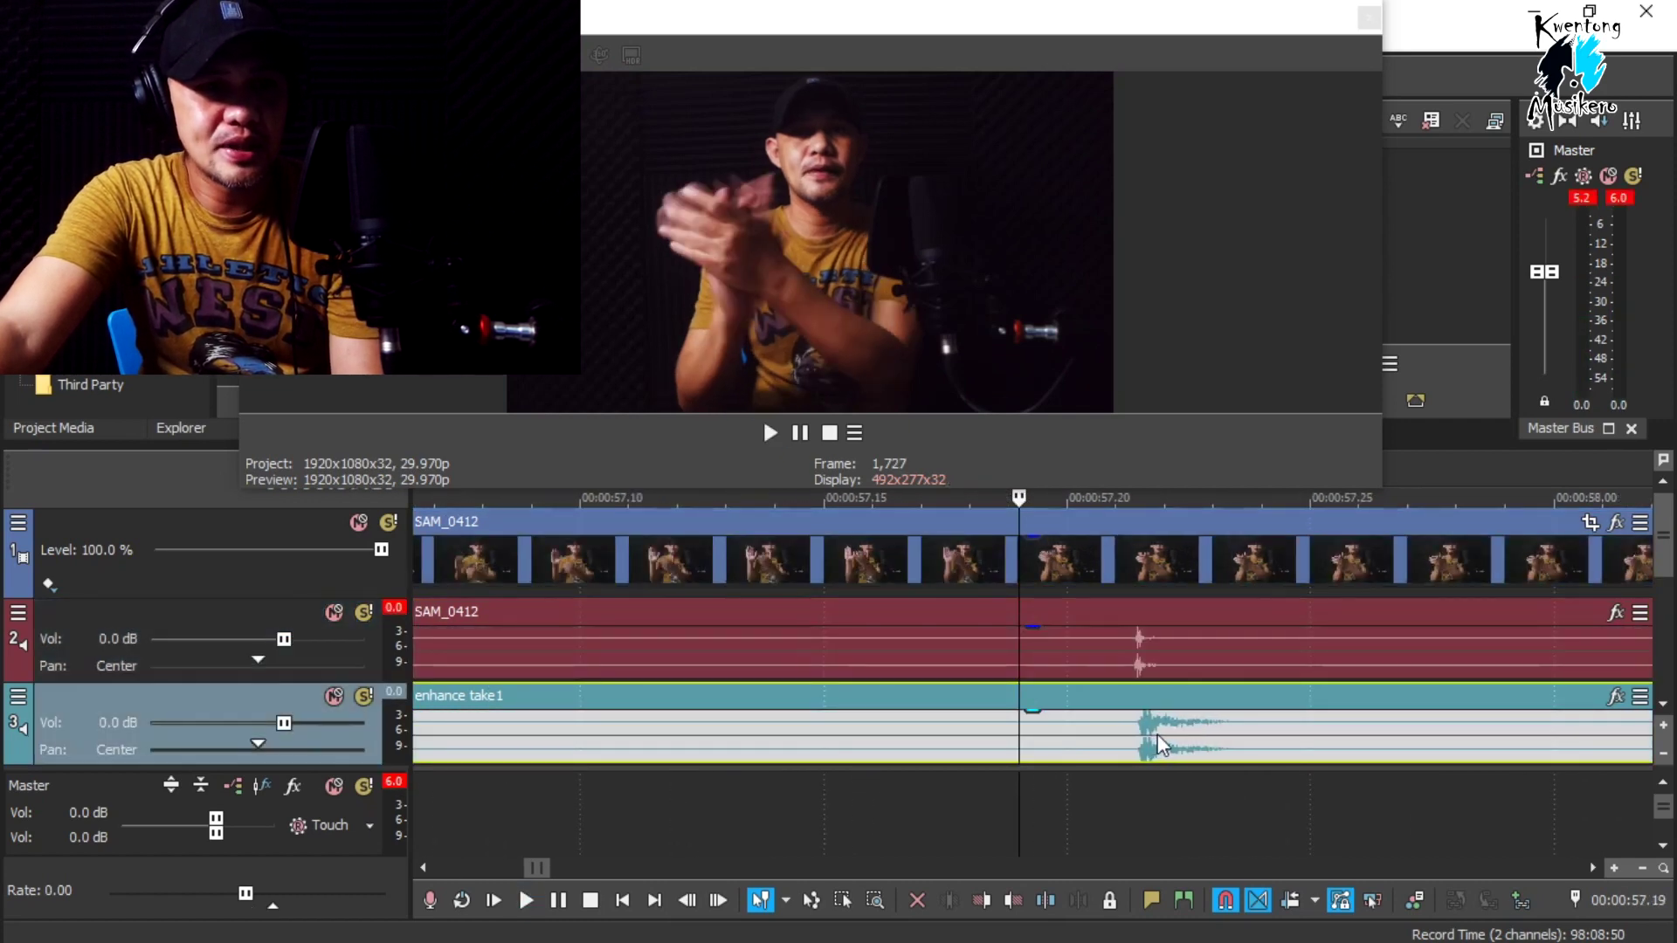
pyautogui.press('space')
pyautogui.press('space')
# - Move the first clip's enhance take1 event earlier so its clap peak aligns with the clap peak in the SAM_0412 camera audio
pyautogui.scroll(-1, 1165, 734)
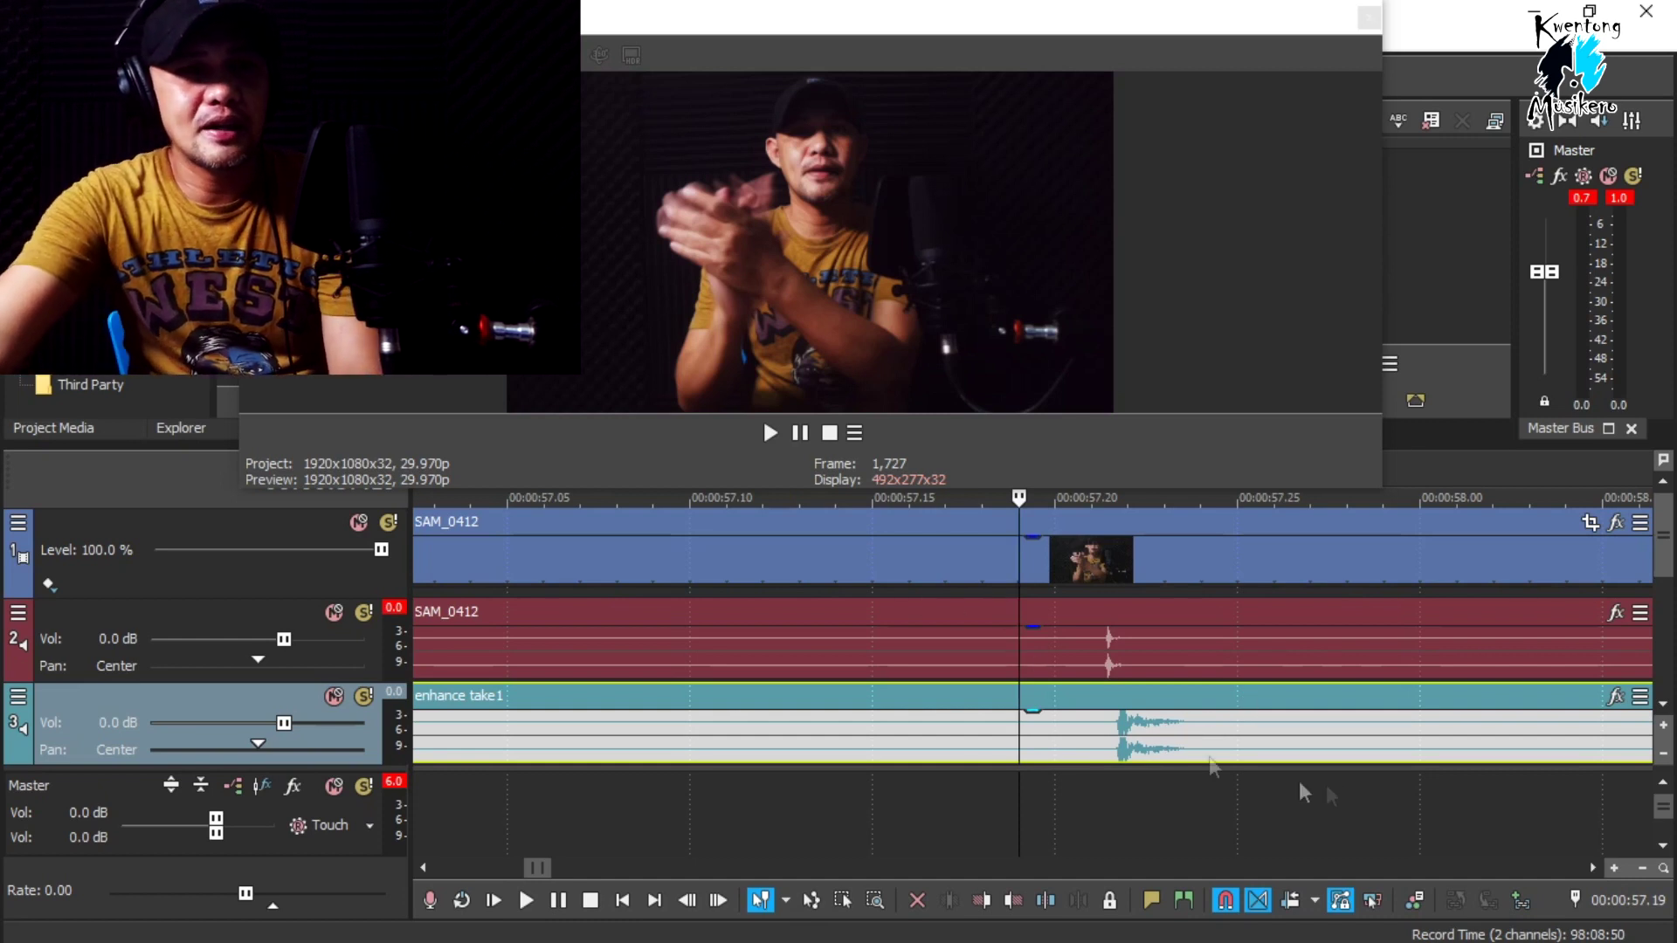
pyautogui.scroll(3, 1258, 633)
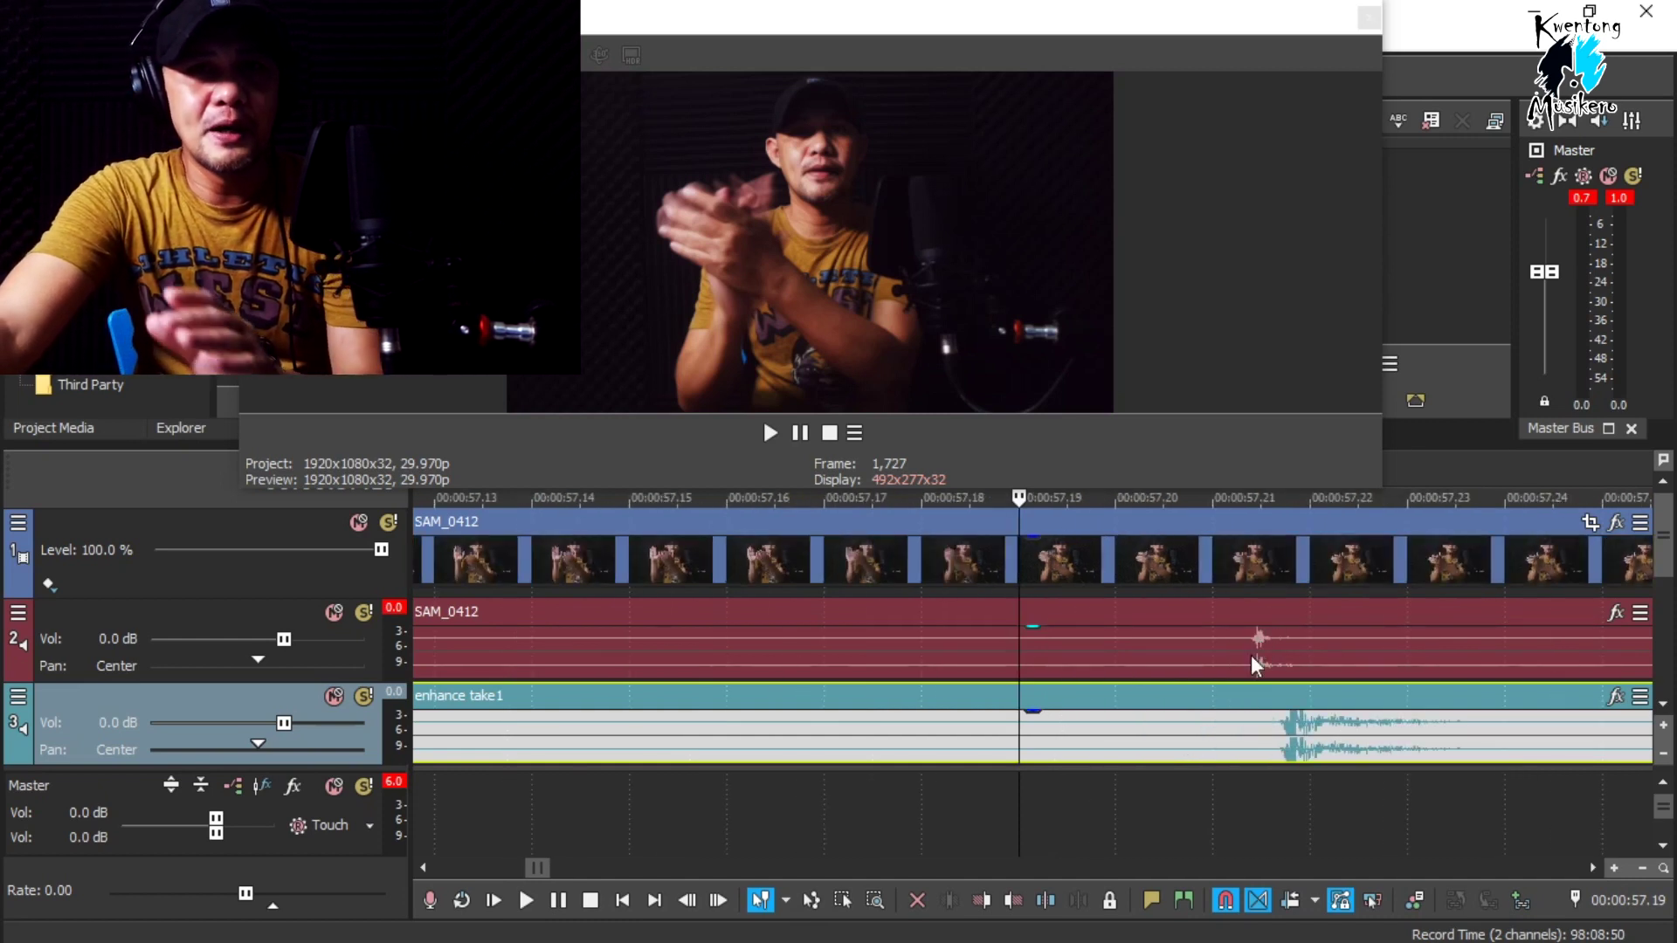
pyautogui.scroll(-1, 1251, 655)
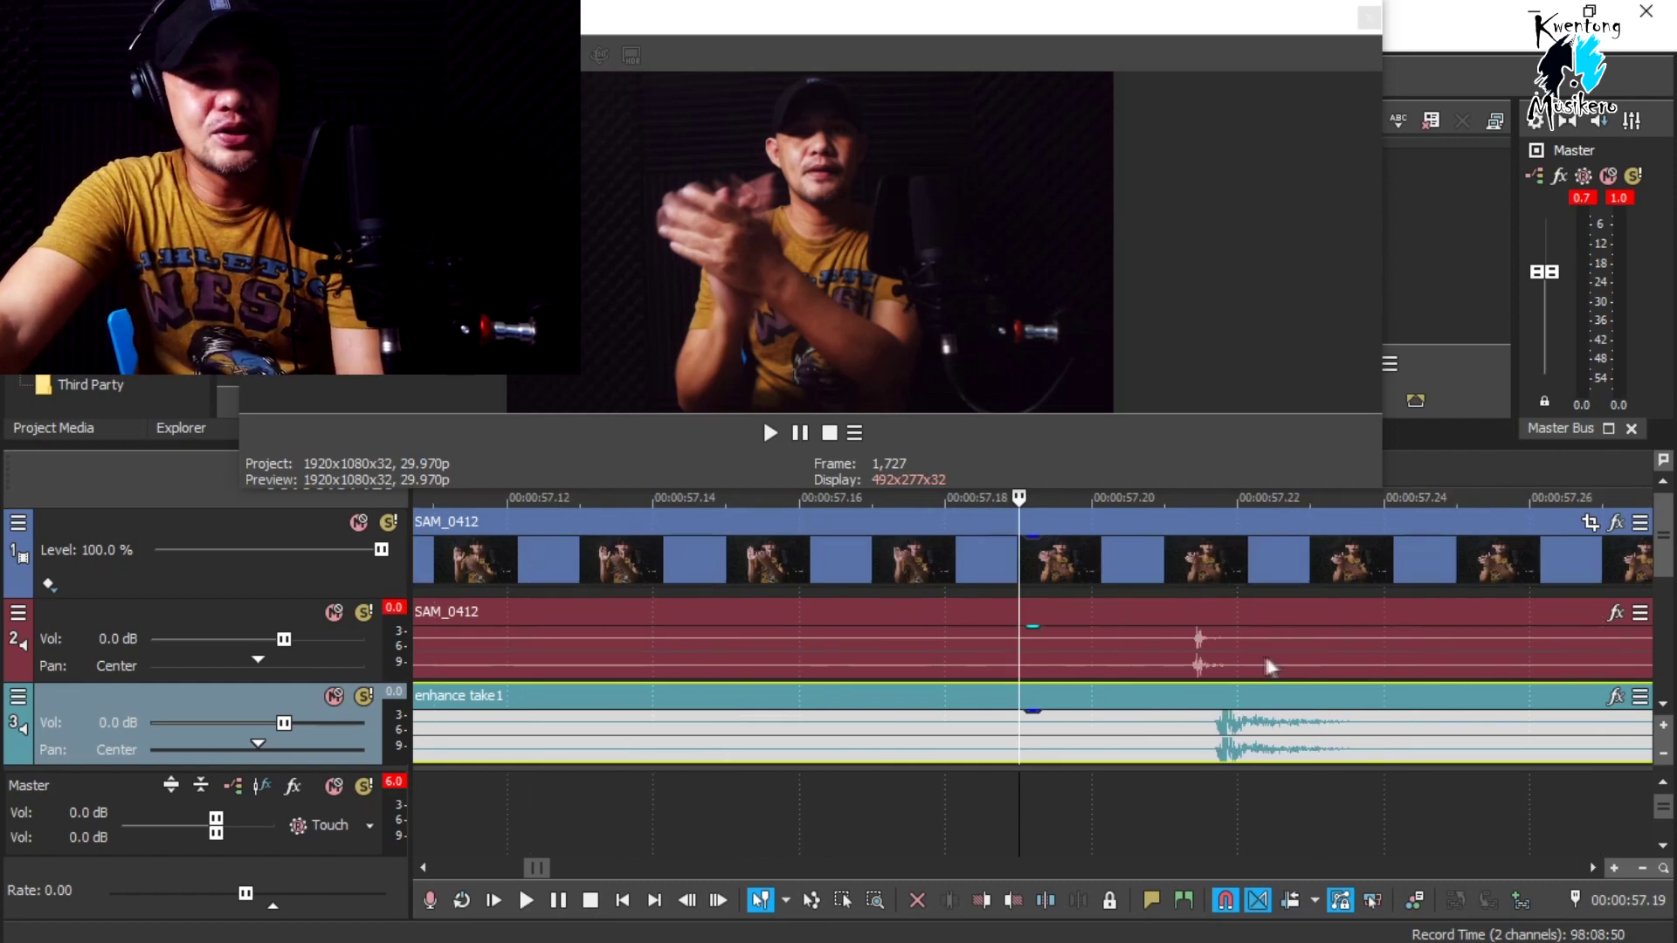
pyautogui.moveTo(543, 868); pyautogui.dragTo(537, 868)
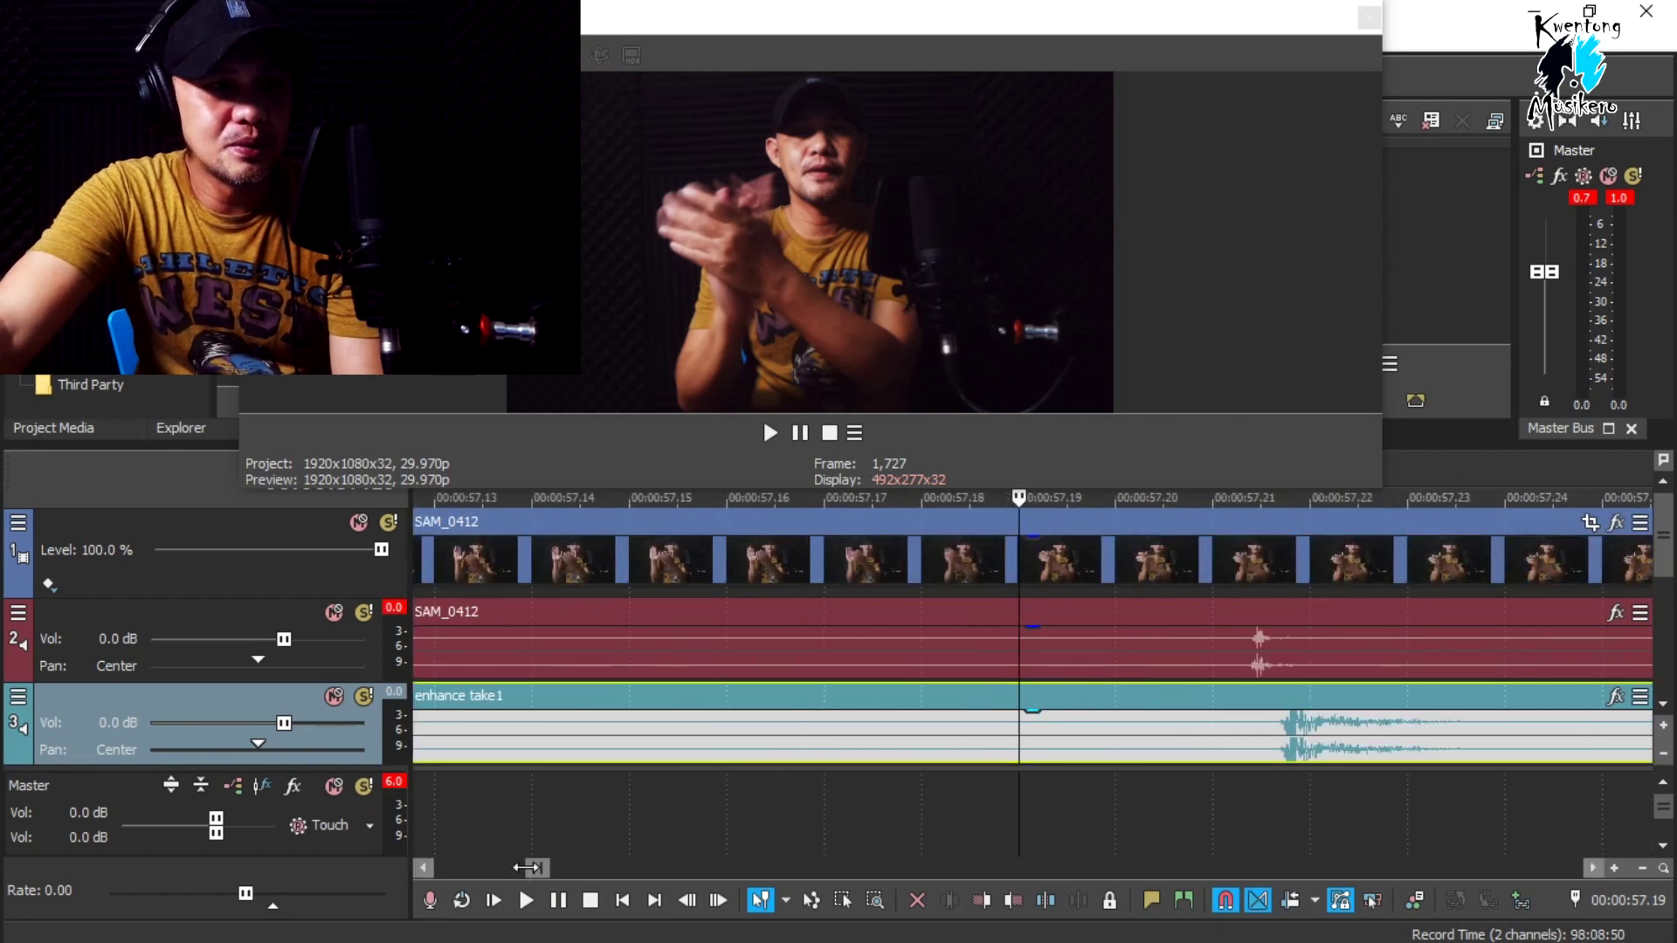
pyautogui.moveTo(531, 867); pyautogui.dragTo(531, 867)
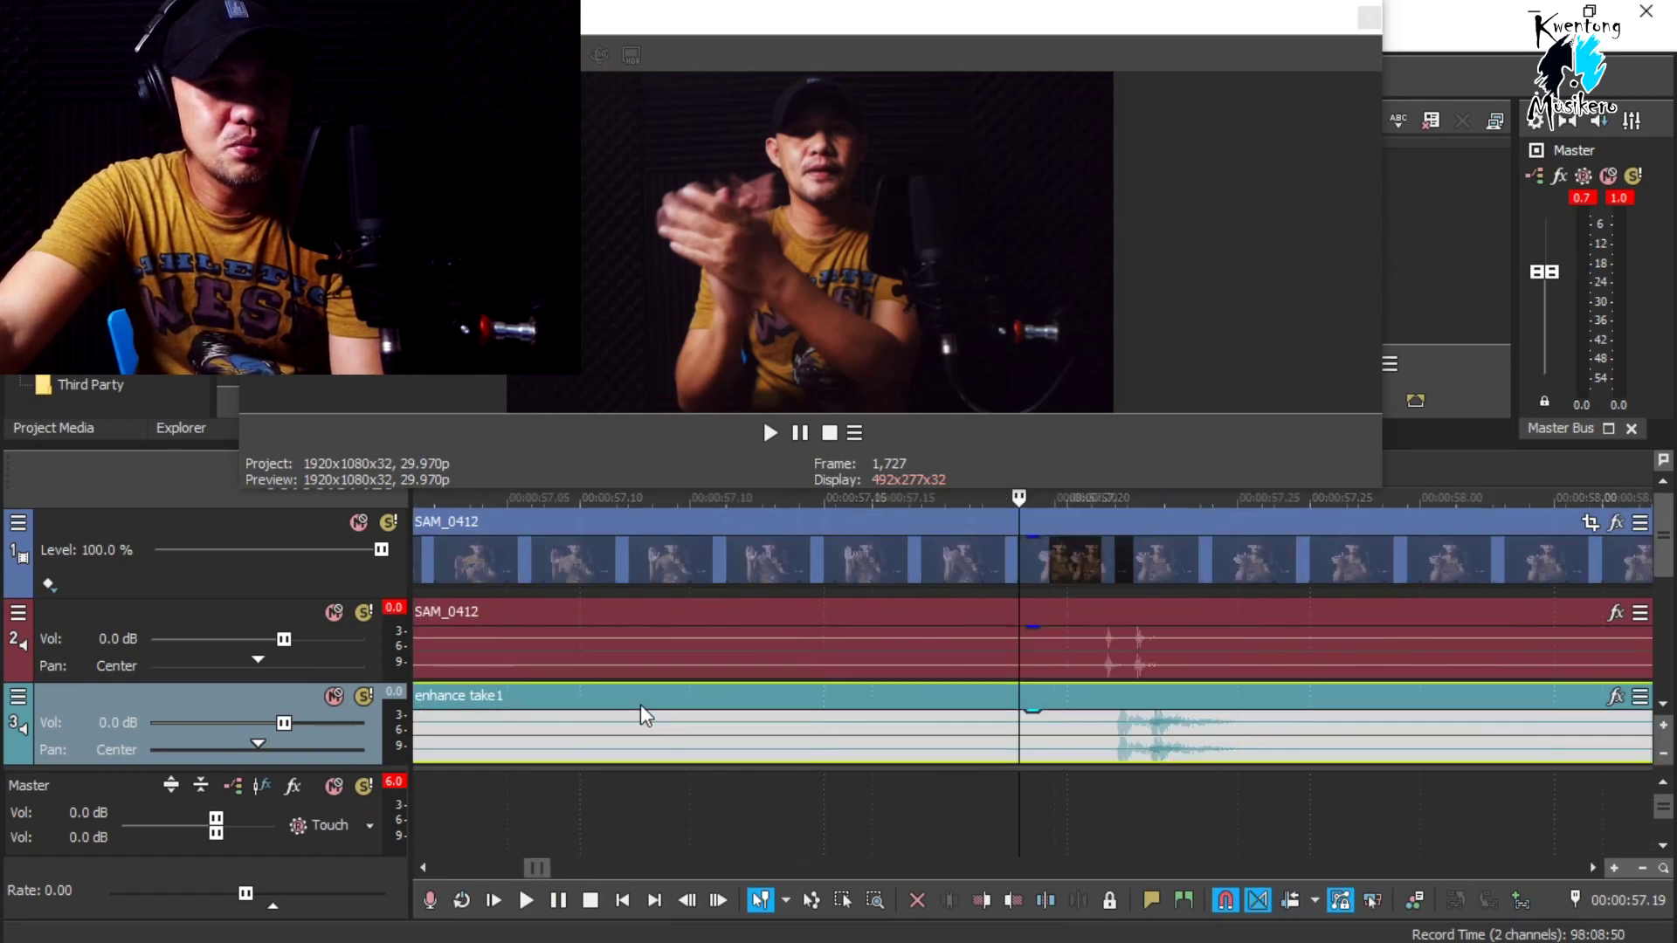
pyautogui.scroll(5, 1155, 661)
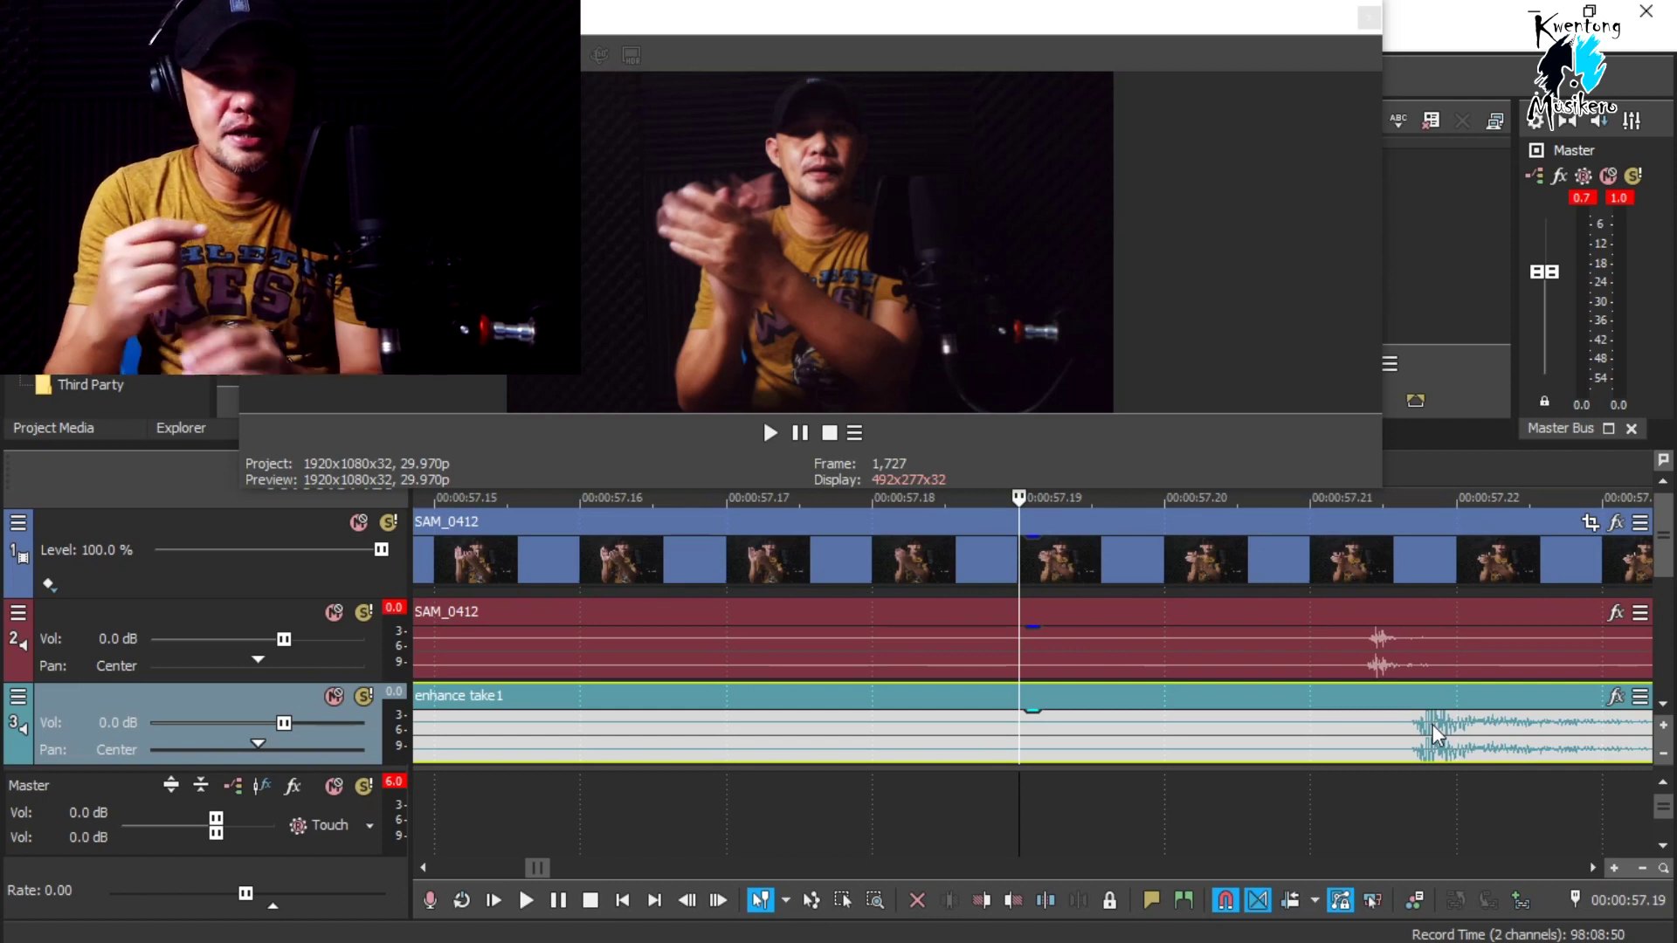
pyautogui.moveTo(1448, 741); pyautogui.dragTo(1411, 737)
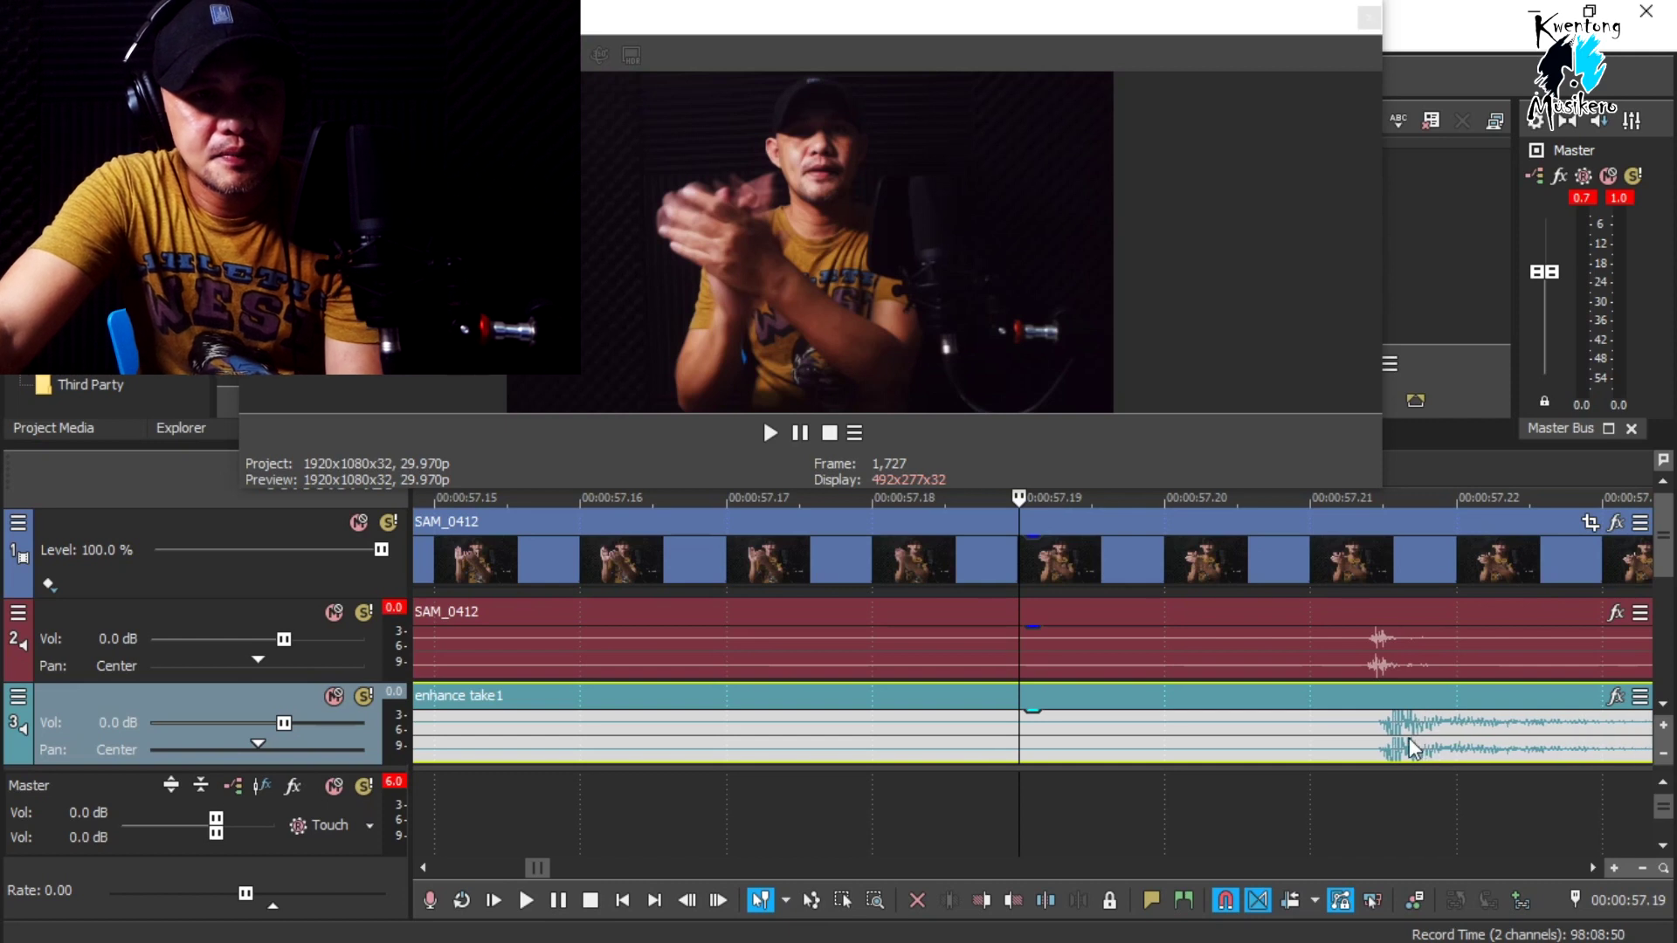
pyautogui.click(1371, 671)
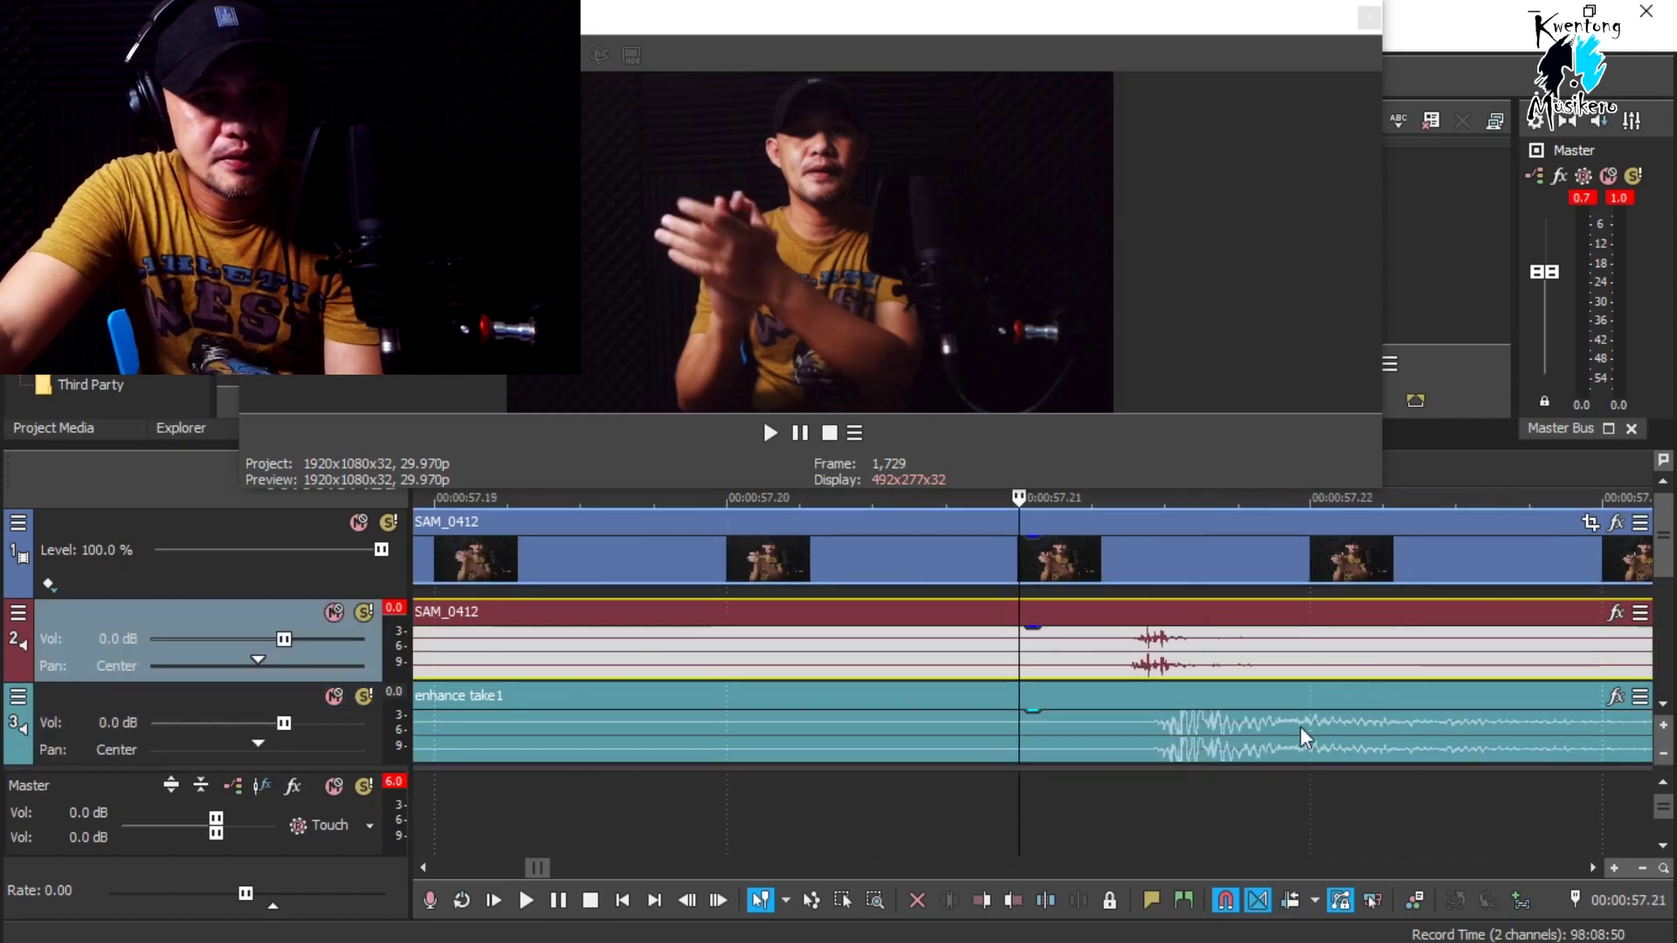
pyautogui.moveTo(1299, 727); pyautogui.dragTo(1188, 675)
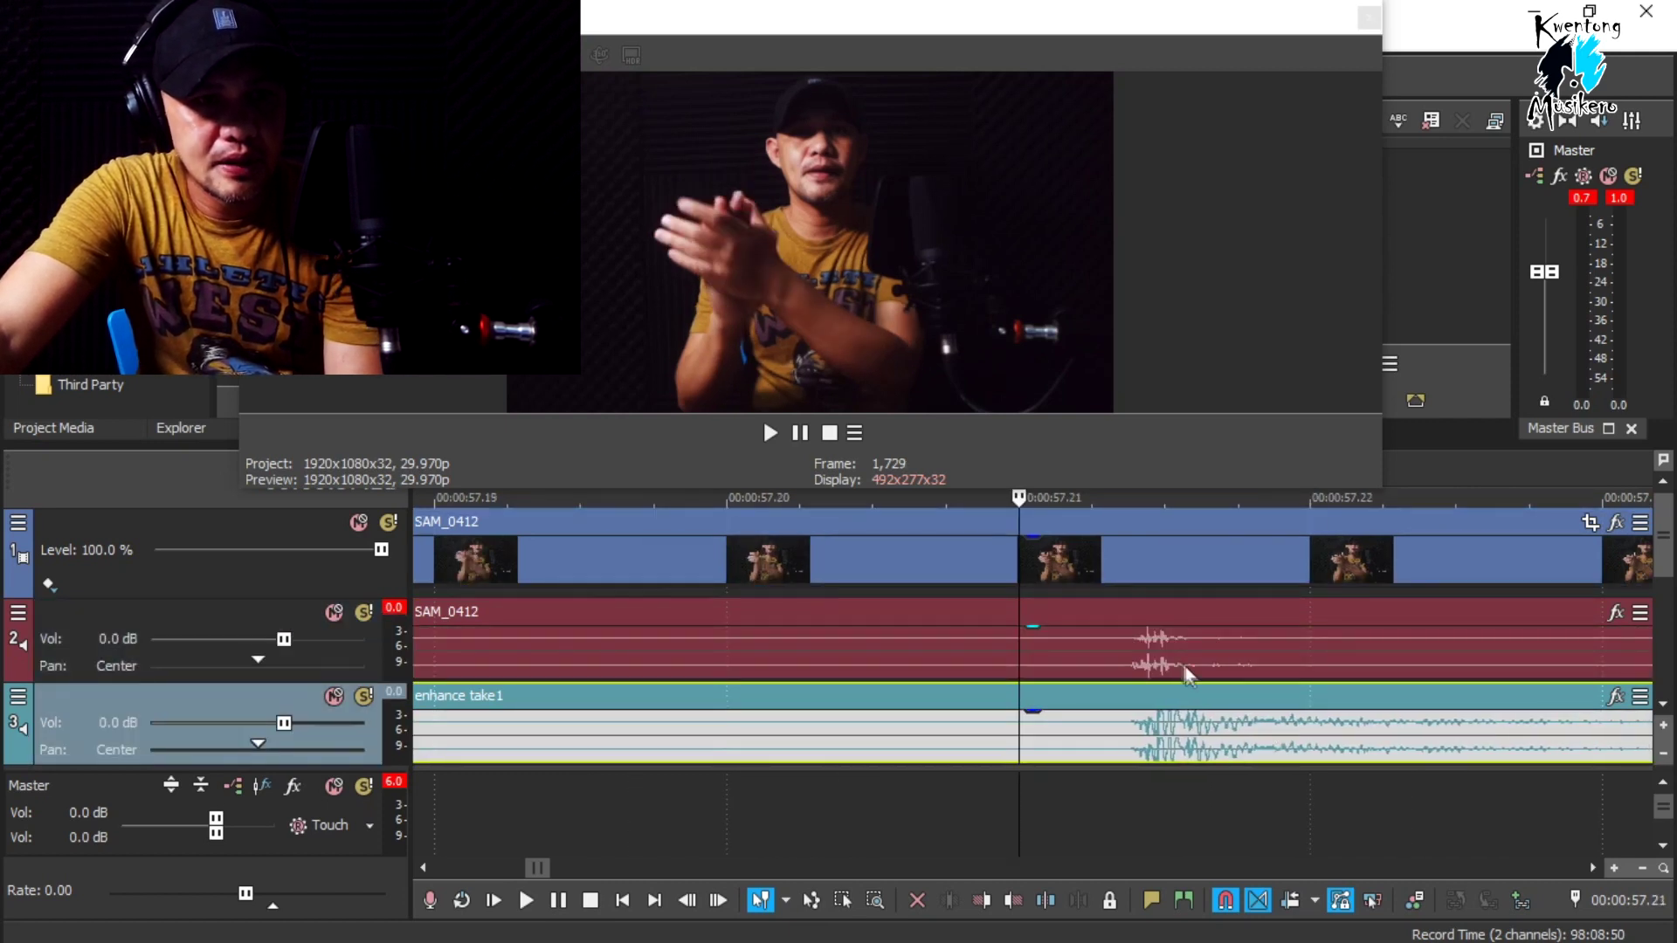
pyautogui.click(1130, 655)
pyautogui.scroll(2, 1275, 664)
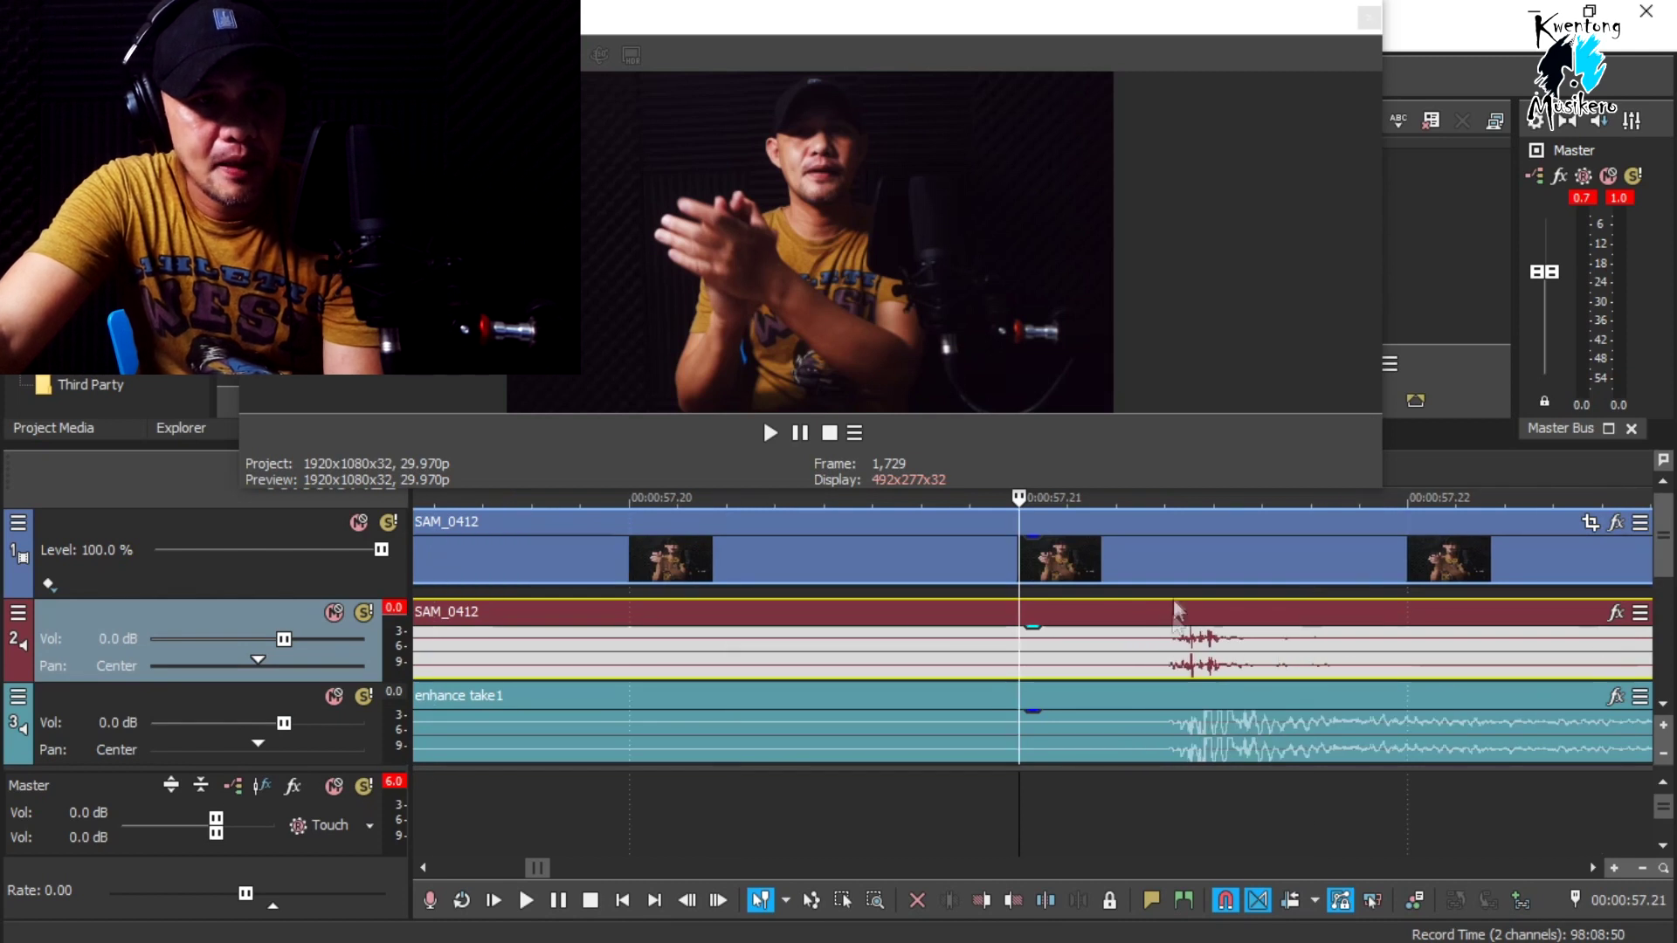
# - Play the first clip from the clap to check the synchronisation of the video and both audio tracks
pyautogui.click(1167, 569)
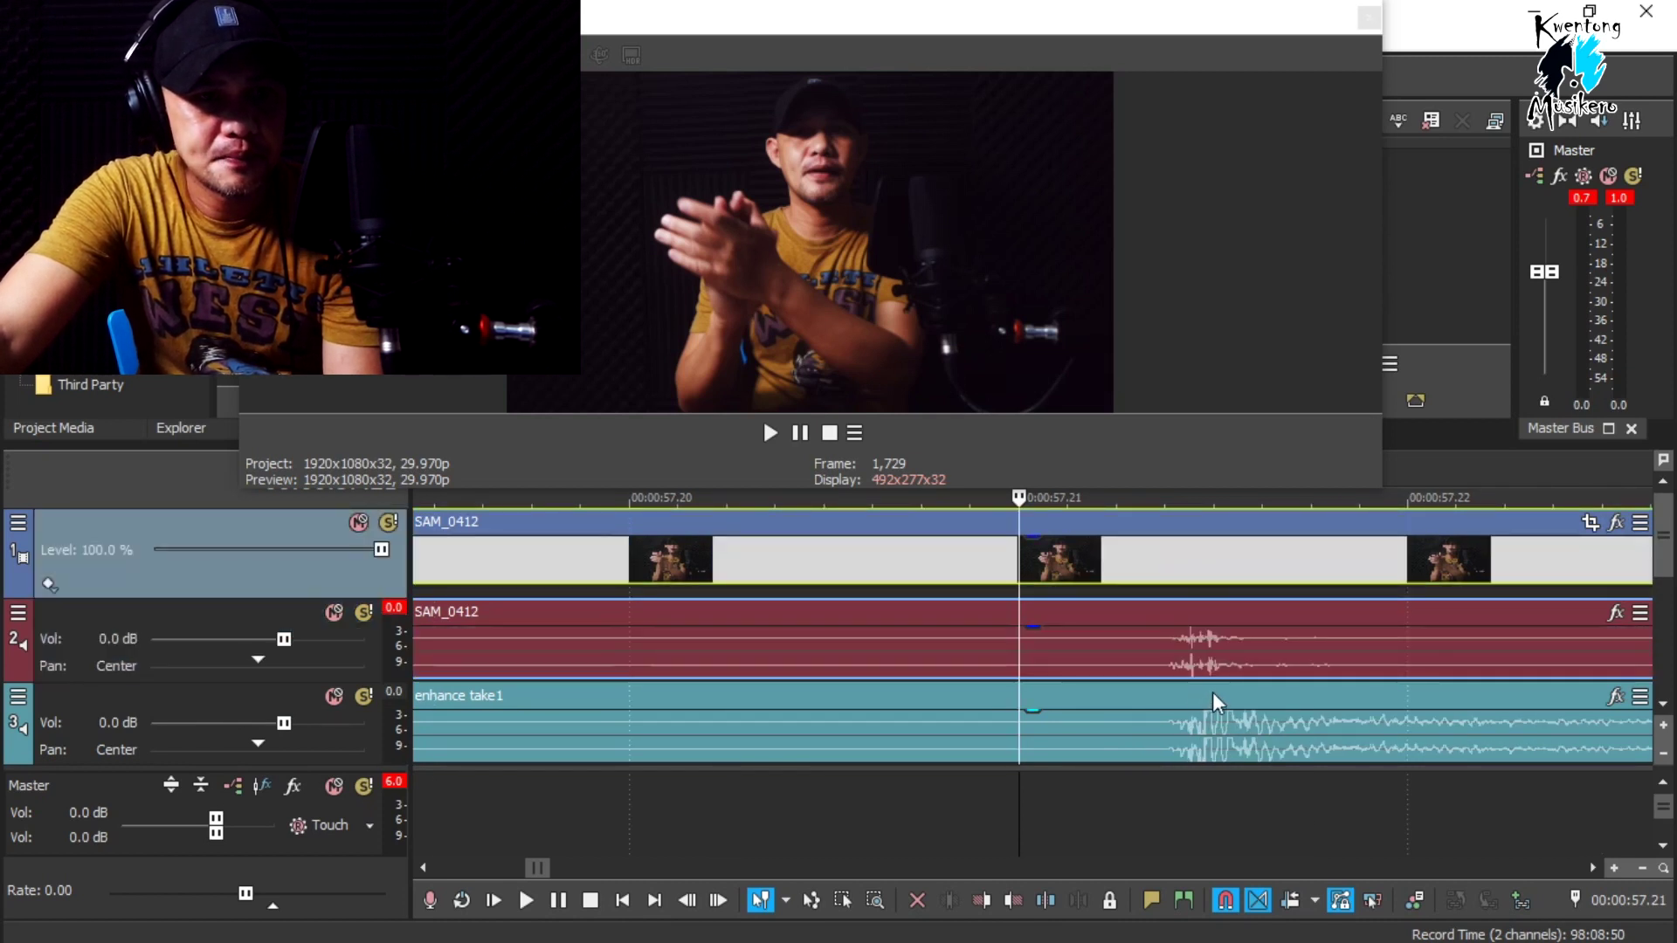
pyautogui.scroll(-2, 1212, 691)
pyautogui.press('space')
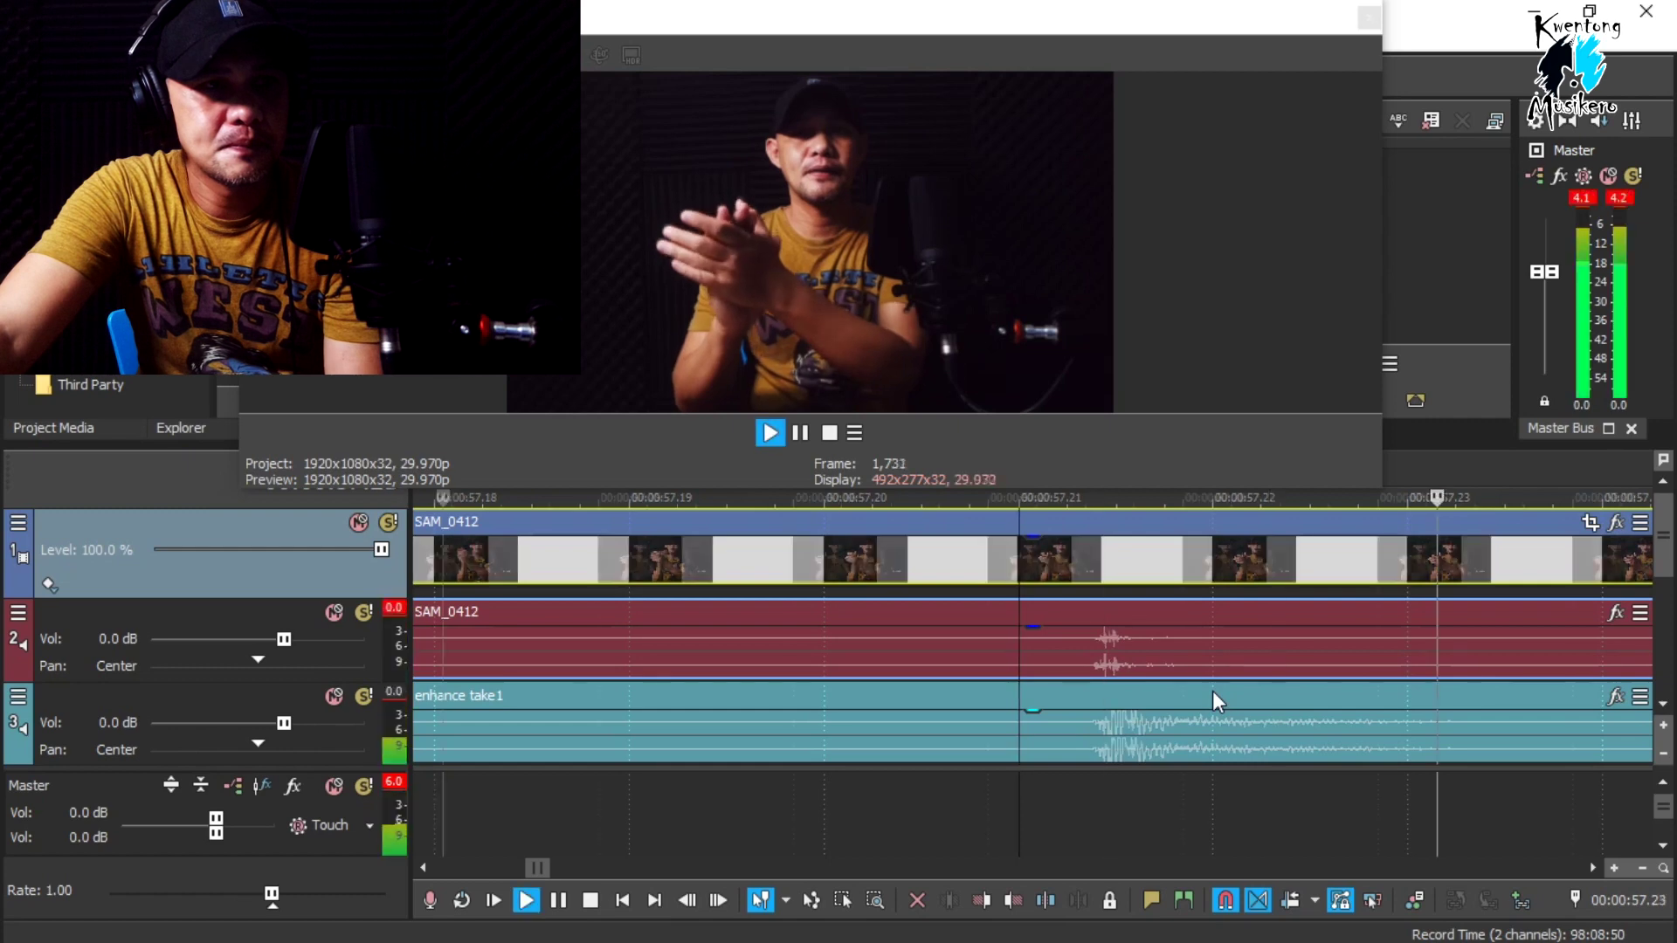
pyautogui.scroll(-3, 1212, 690)
pyautogui.scroll(-3, 1212, 687)
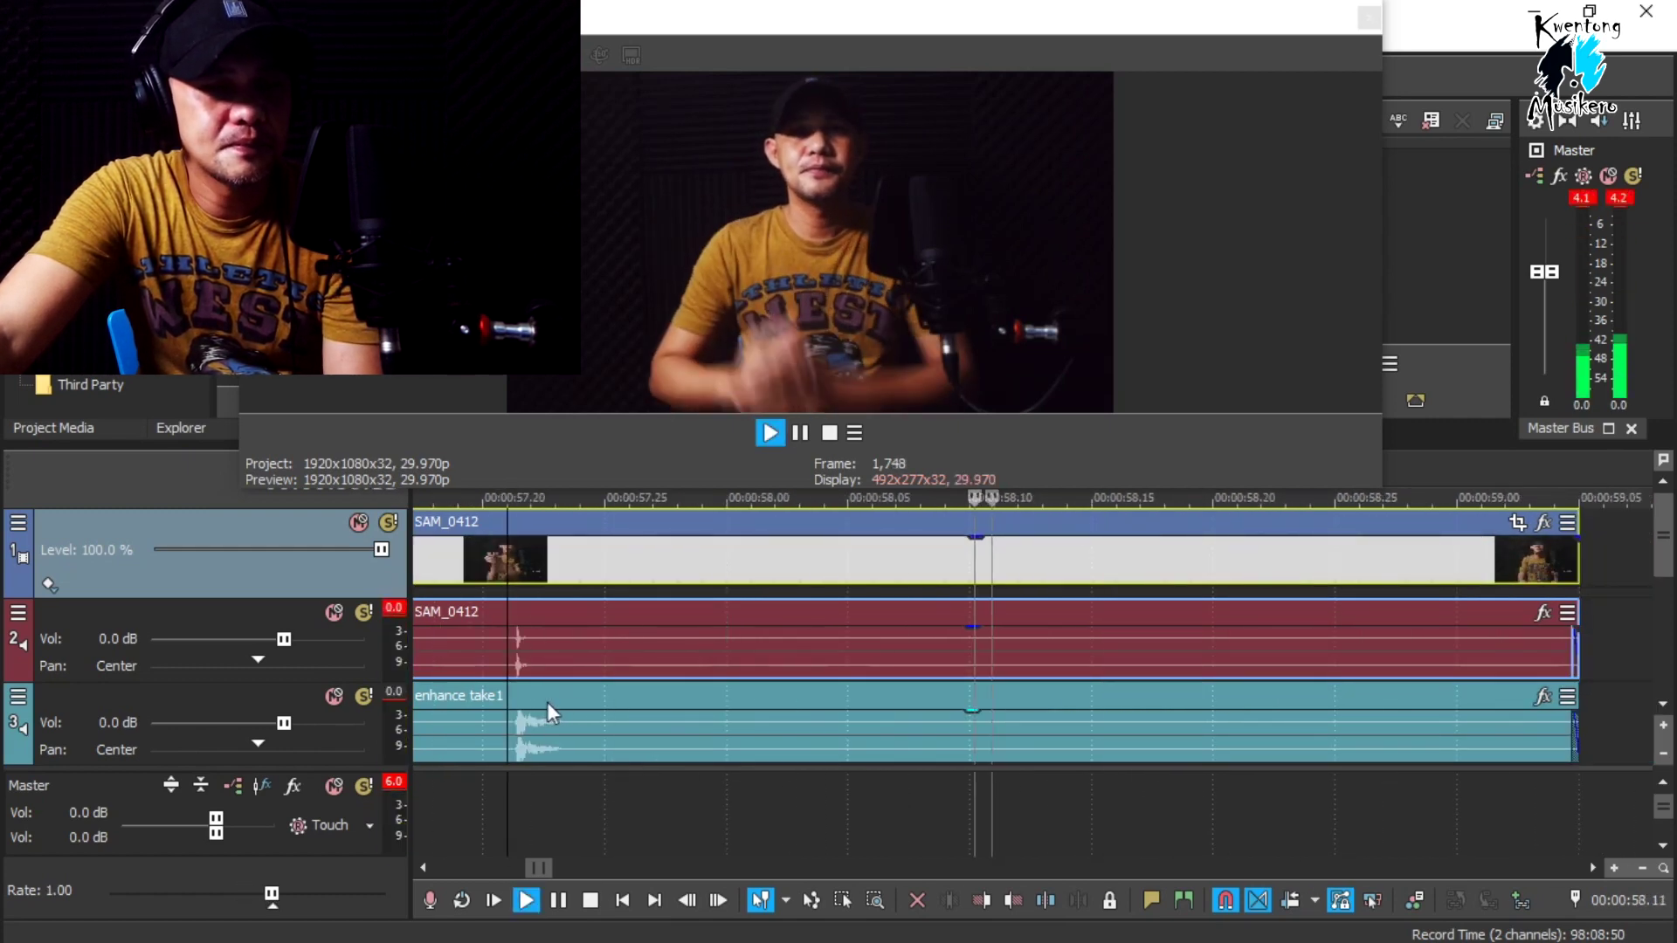
pyautogui.press('space')
pyautogui.scroll(-3, 559, 694)
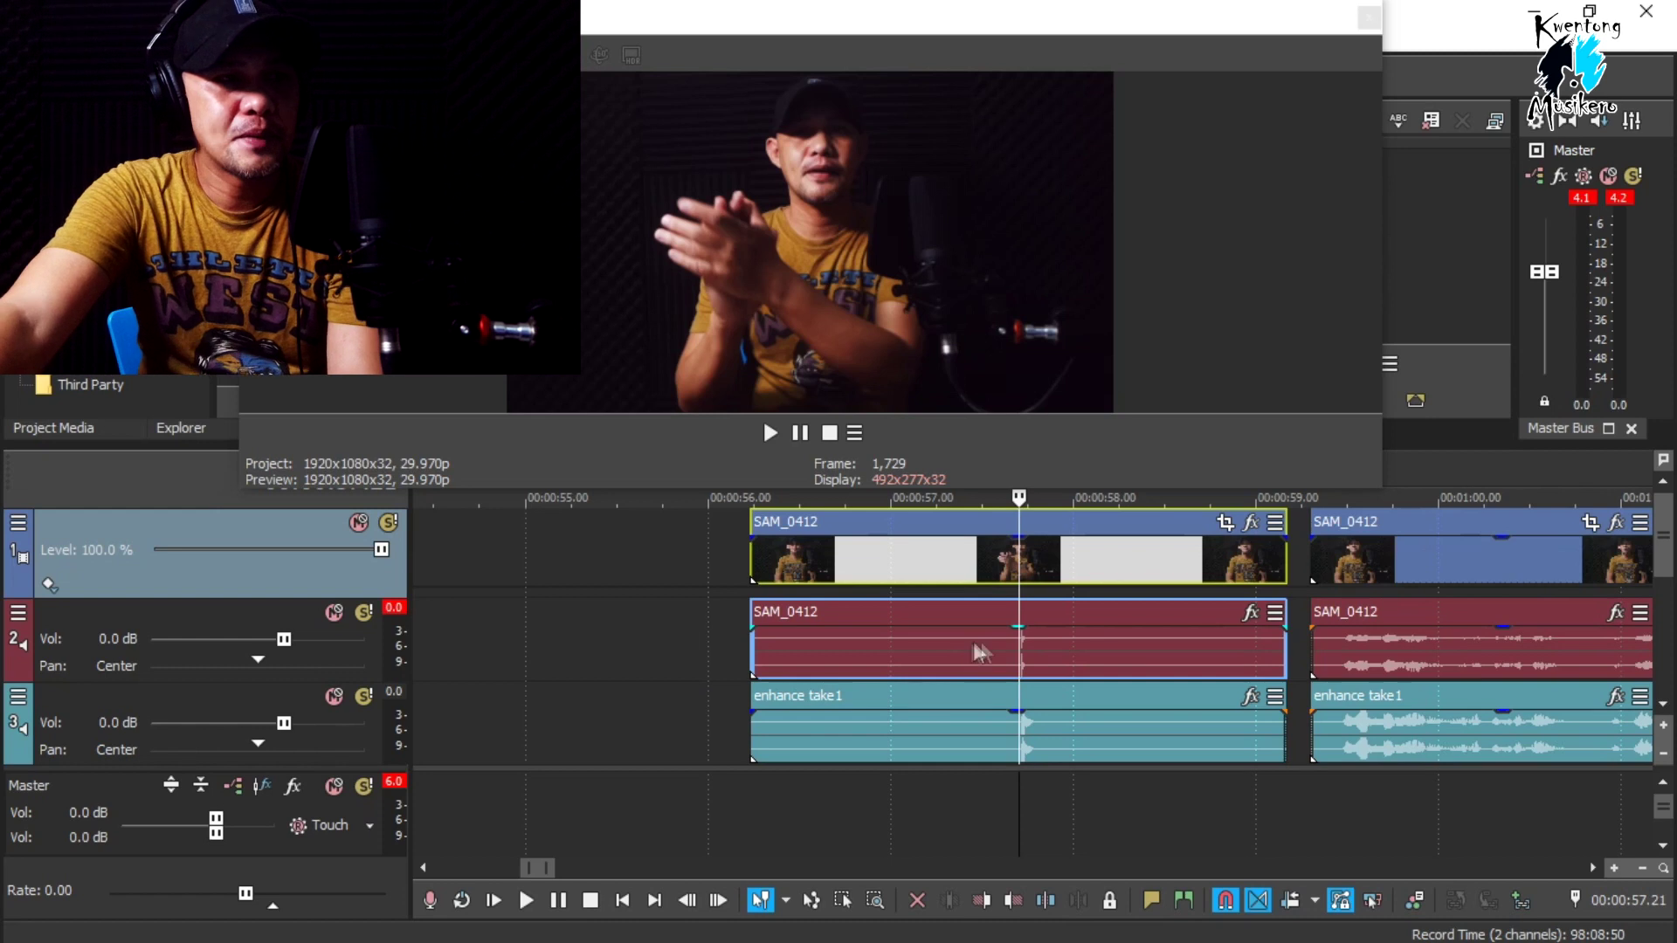
# - Place the cursor near the start of the second clip and play it with both audio tracks audible
pyautogui.click(1063, 638)
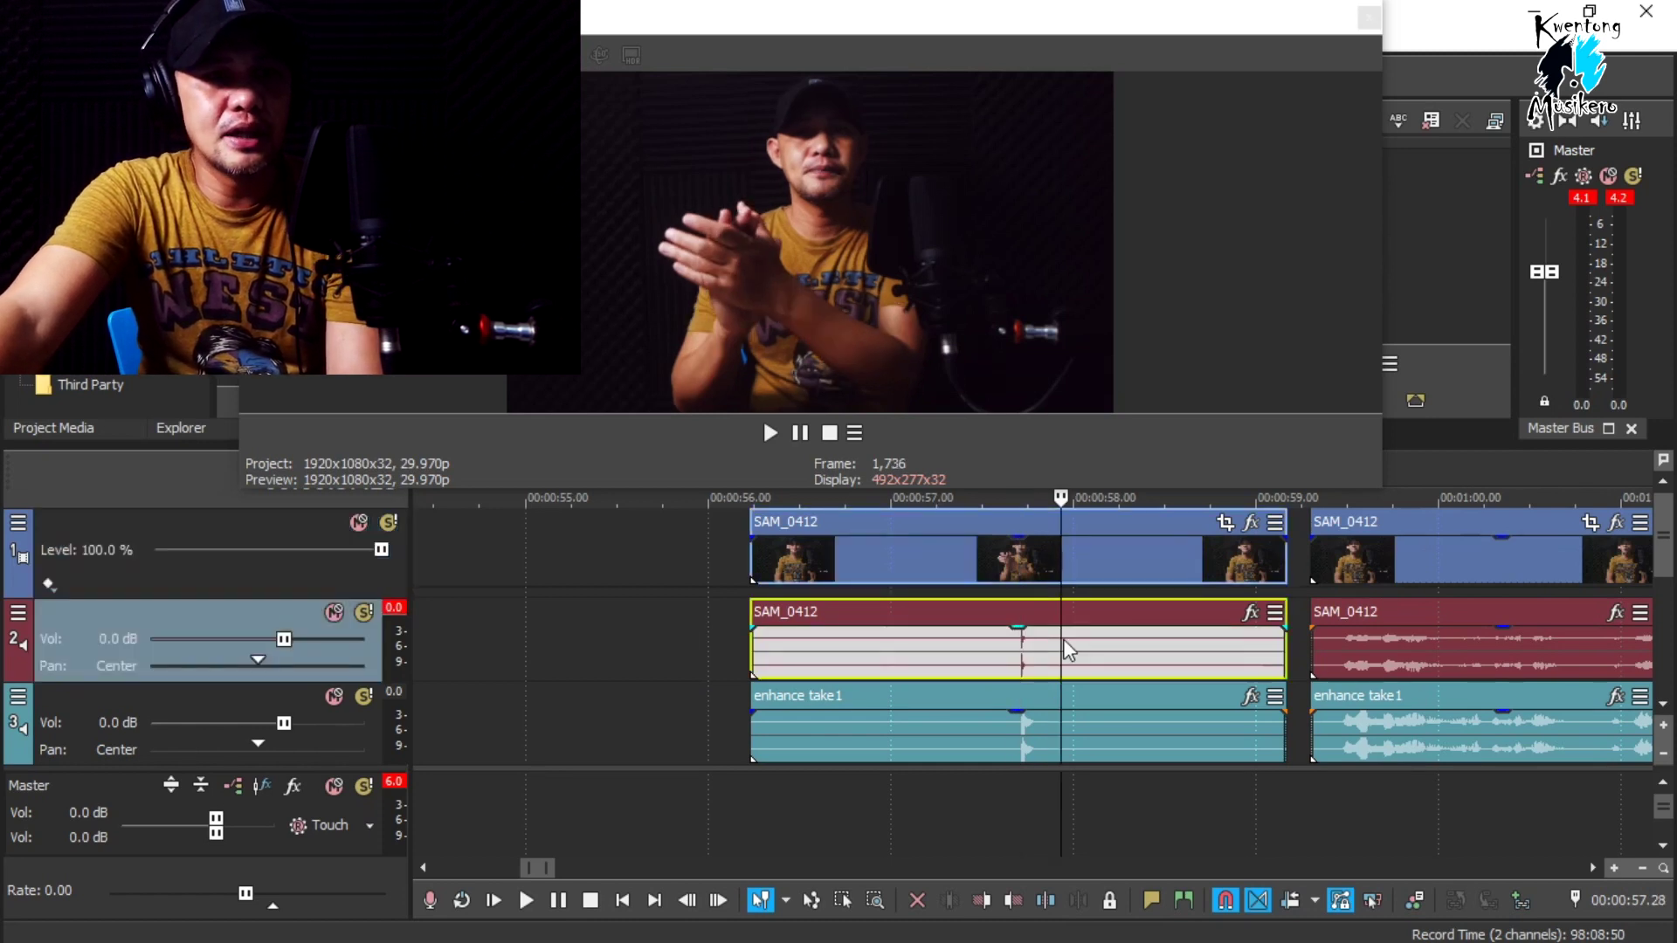
pyautogui.scroll(-2, 1063, 638)
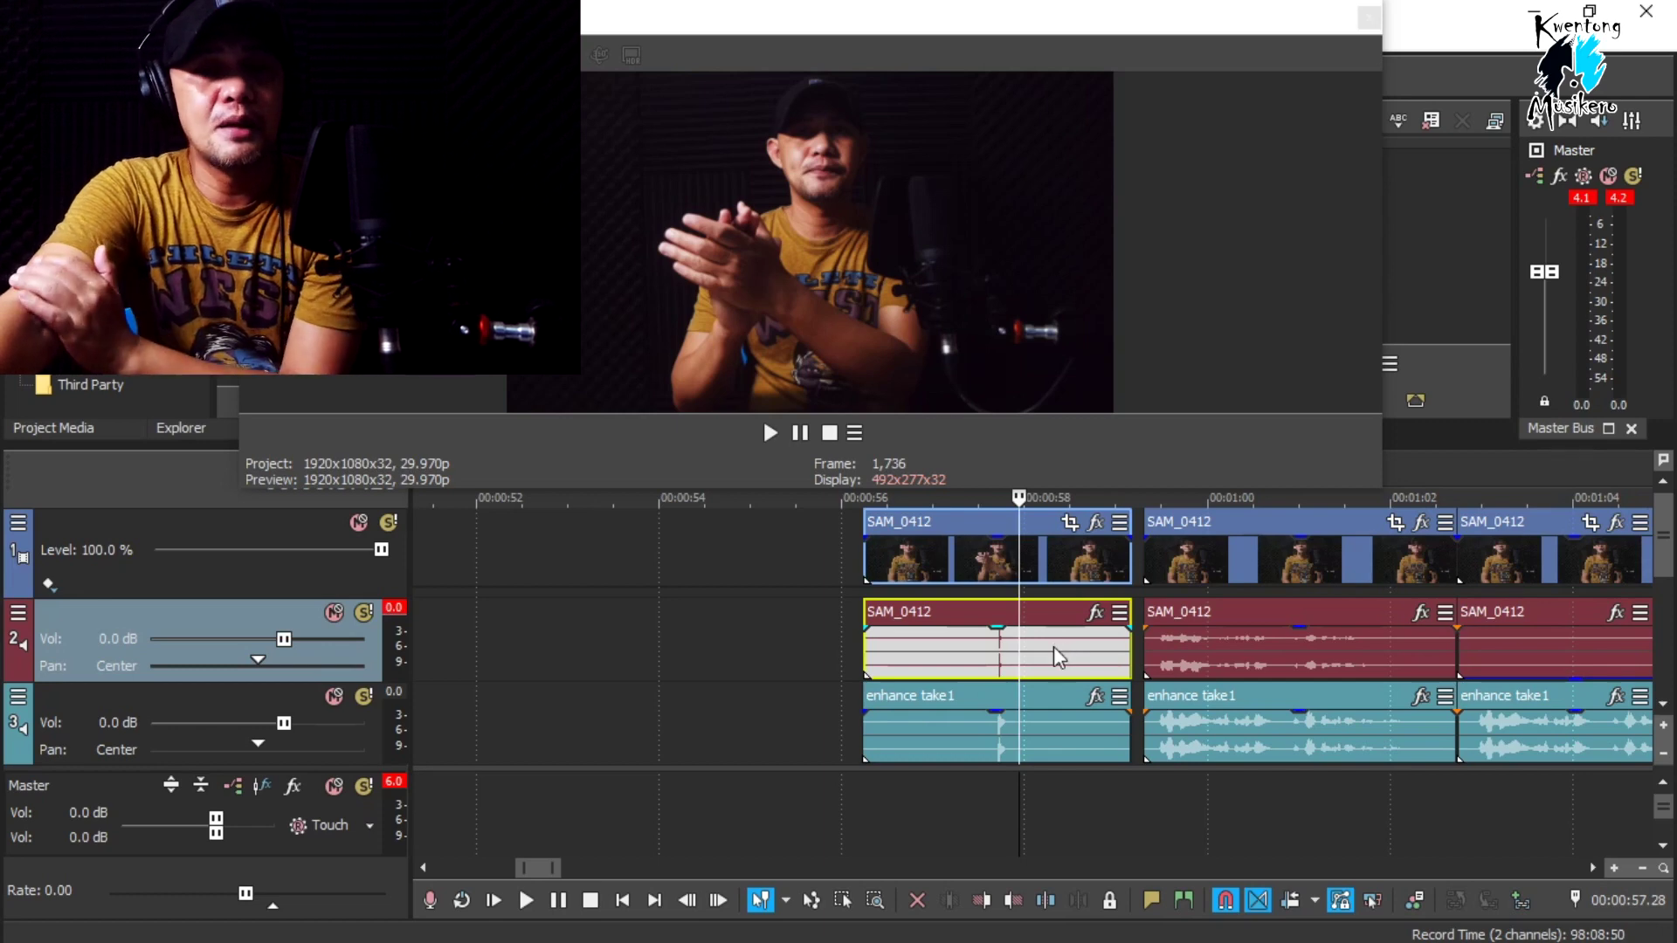
pyautogui.scroll(3, 1052, 646)
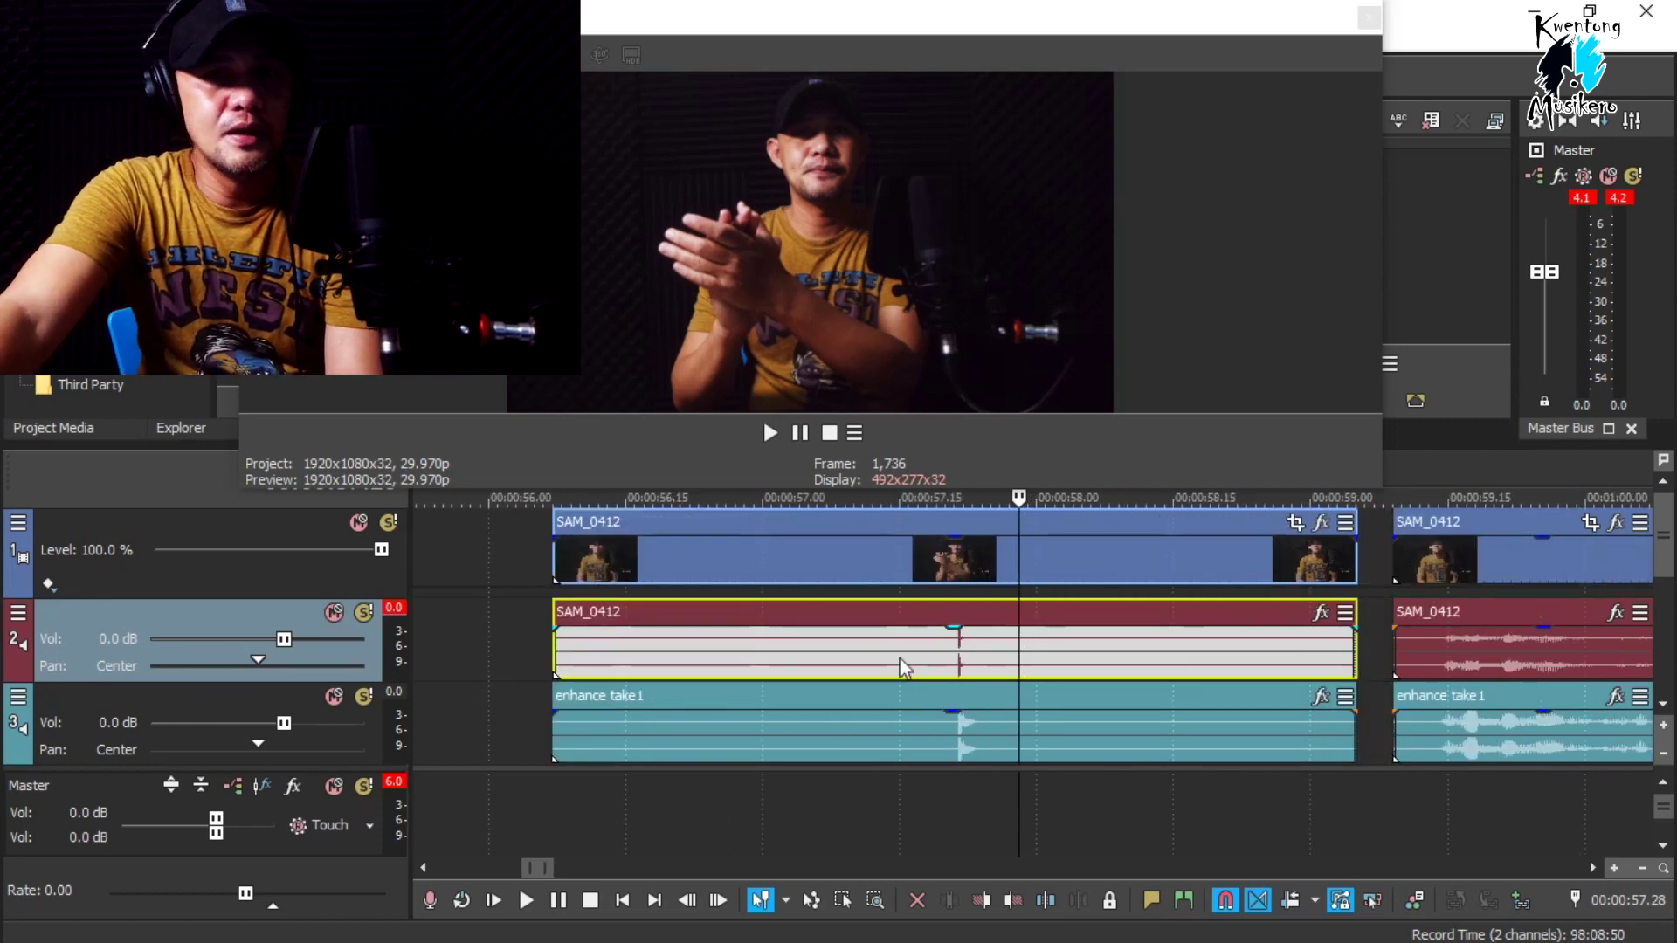
pyautogui.scroll(-3, 893, 655)
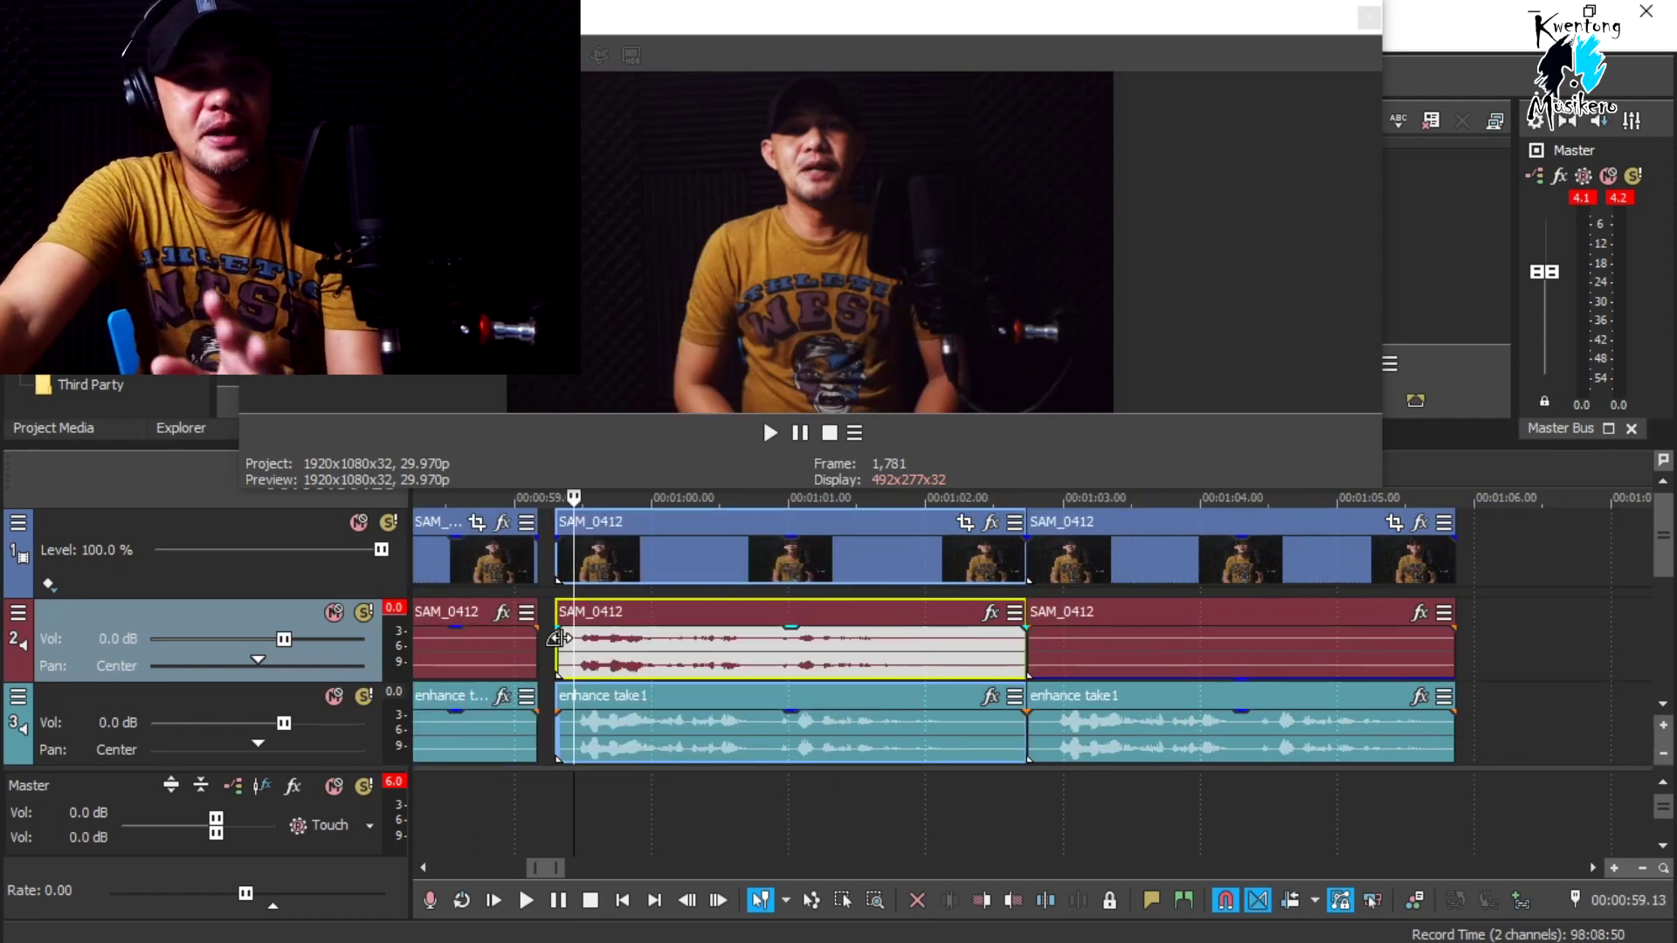
pyautogui.scroll(2, 559, 638)
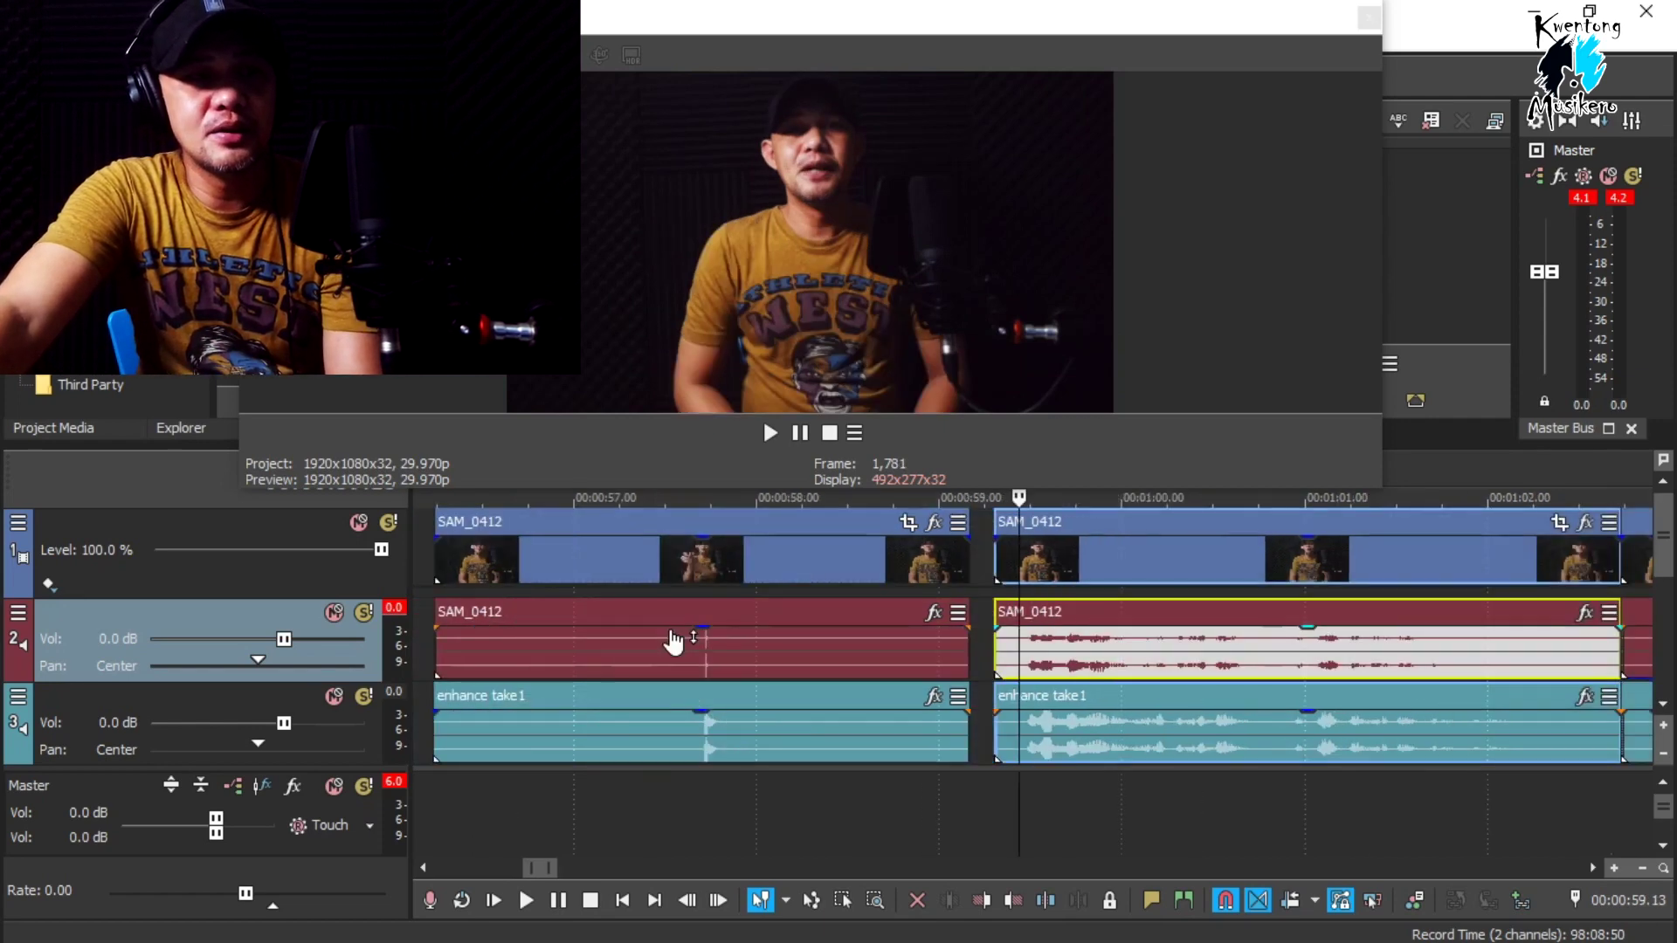
pyautogui.moveTo(536, 868); pyautogui.dragTo(539, 868)
pyautogui.press('space')
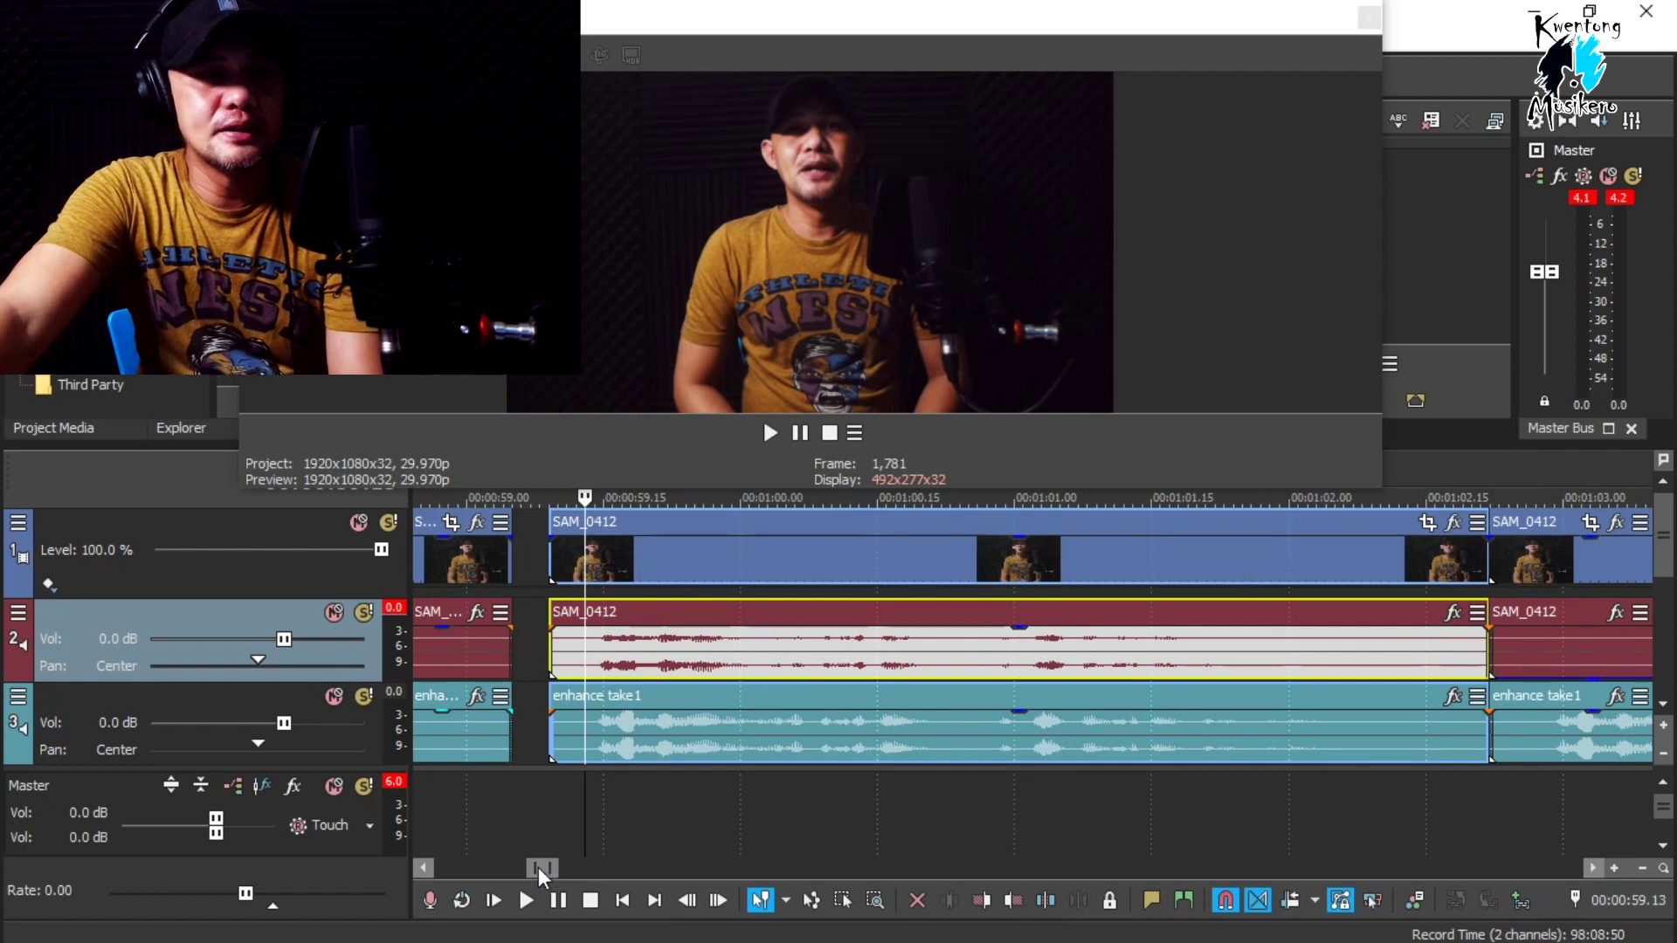
pyautogui.press('space')
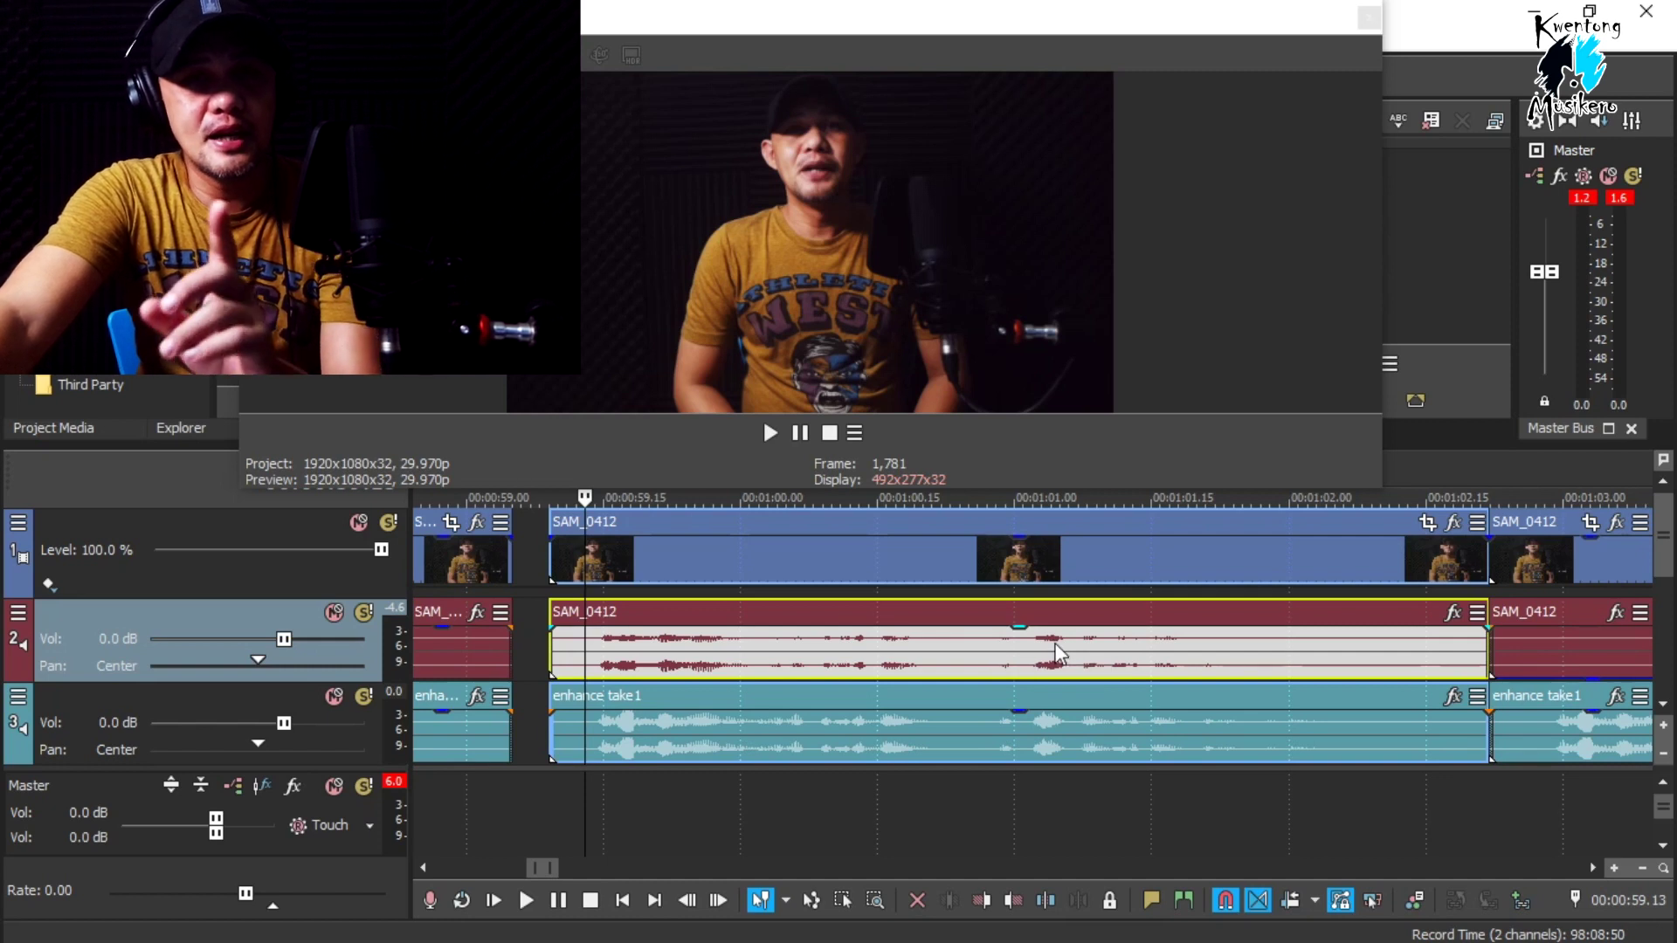
# - Lower the gain of the second clip's enhance take1 event to silence and play the clip with only the SAM_0412 camera audio
pyautogui.scroll(-3, 1021, 719)
pyautogui.moveTo(1127, 712); pyautogui.dragTo(1134, 790)
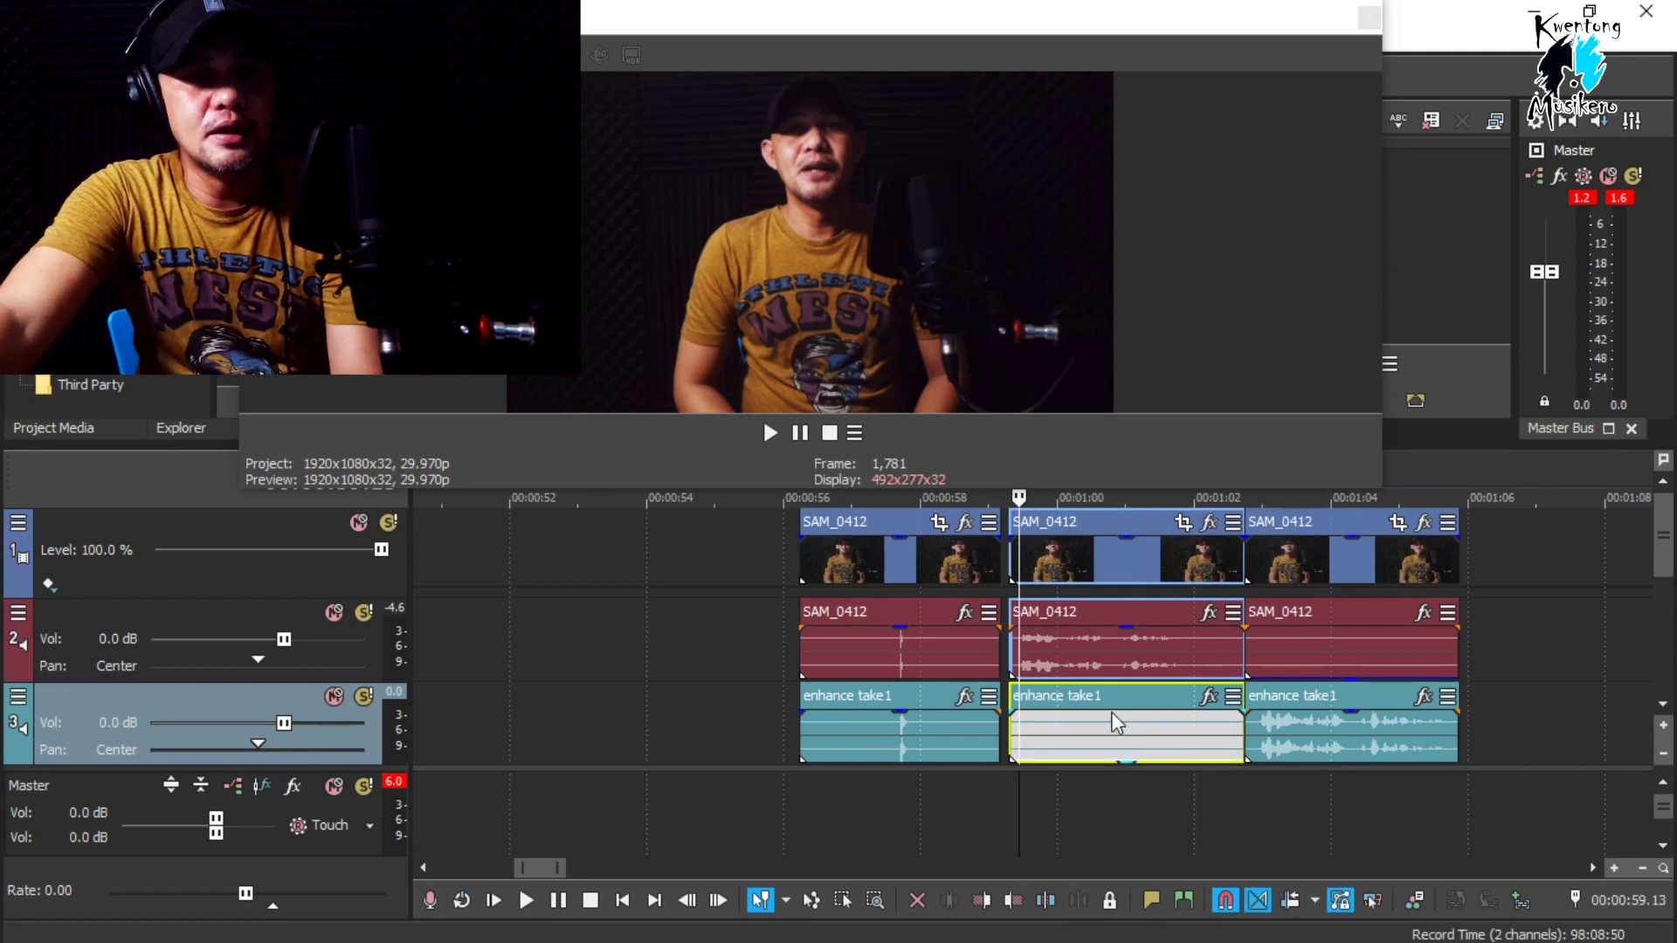
pyautogui.scroll(4, 1107, 694)
pyautogui.scroll(-1, 1108, 694)
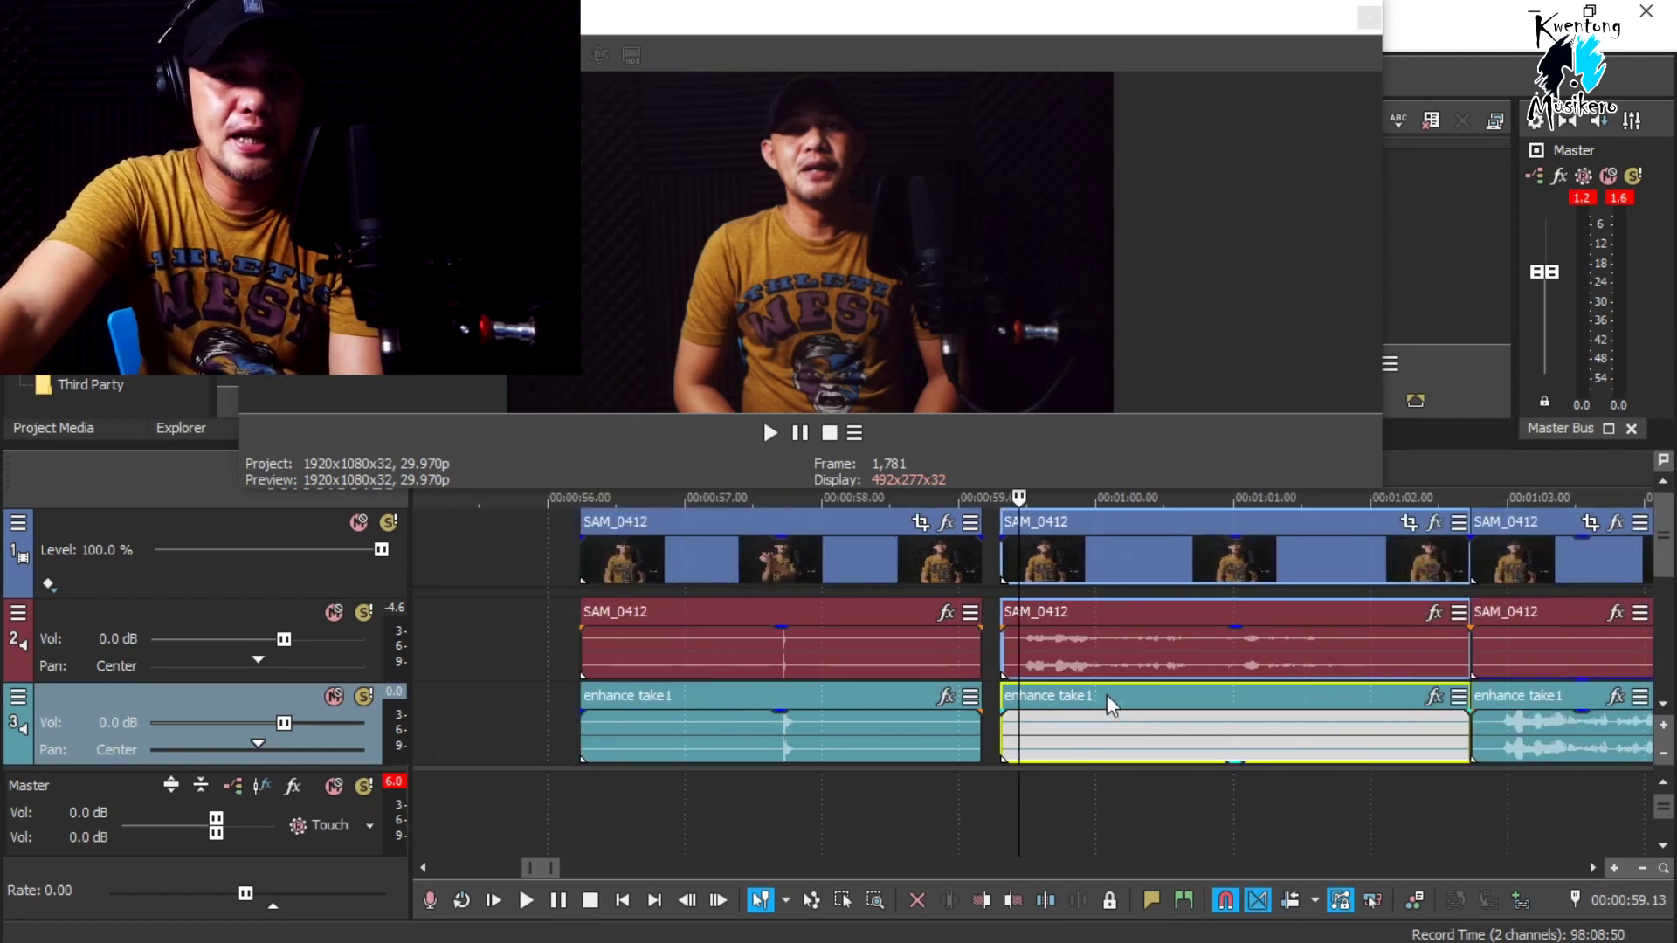
pyautogui.press('space')
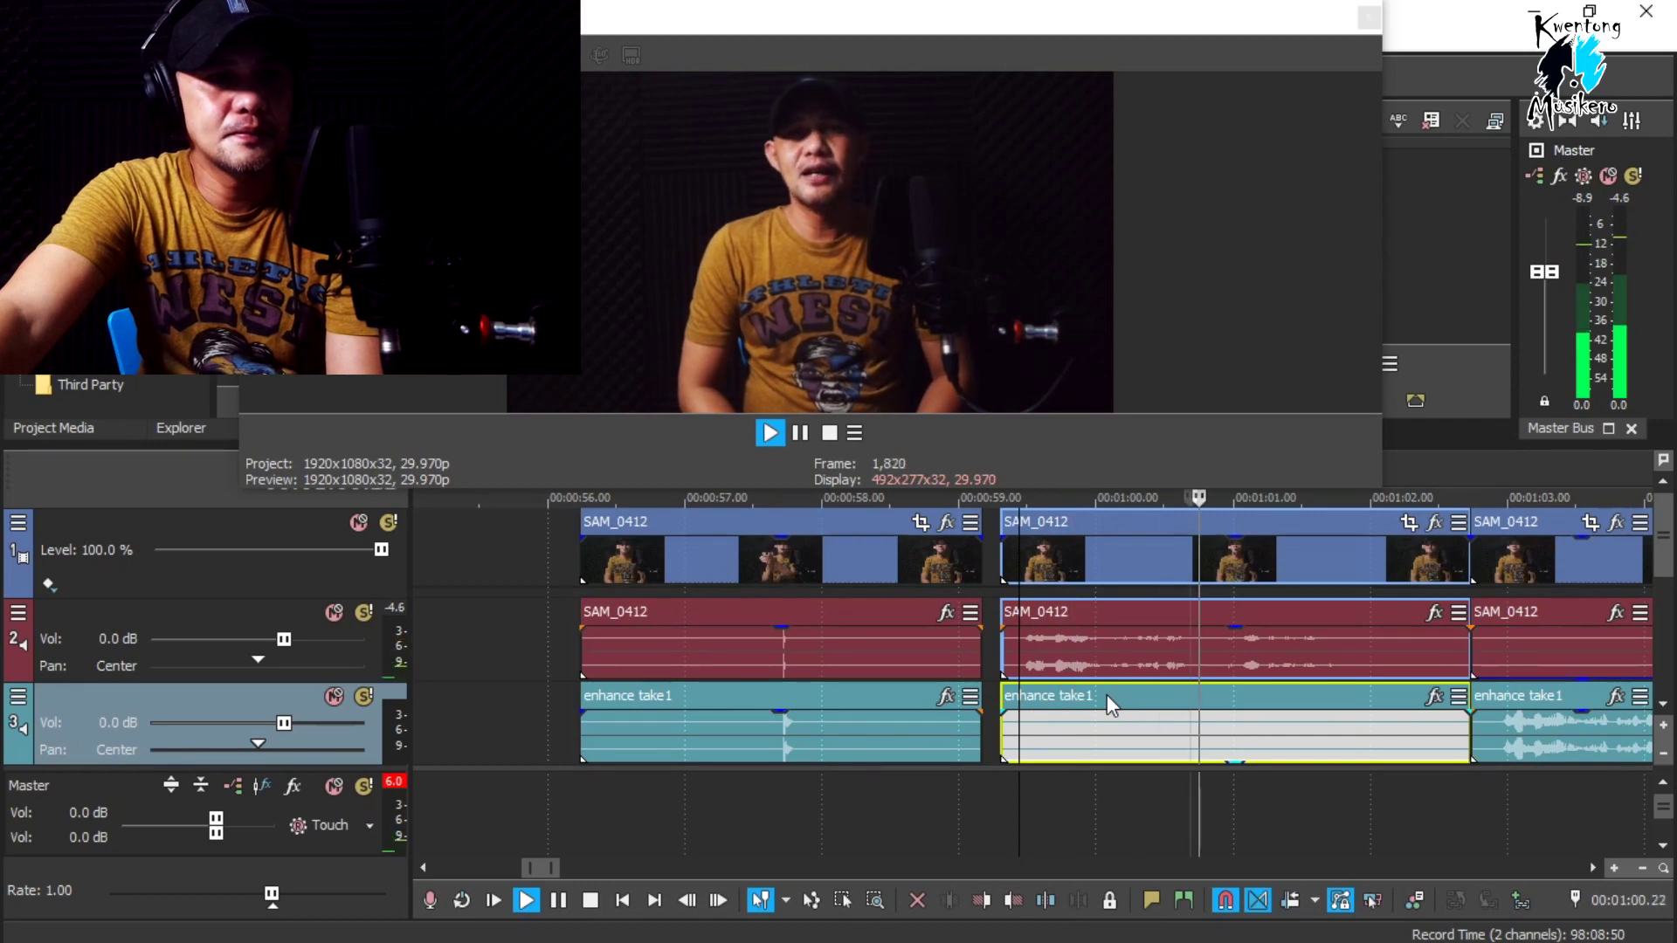
pyautogui.scroll(-2, 1108, 694)
pyautogui.press('space')
# - Lower the second clip's SAM_0412 audio event gain to silence and restore its enhance take1 event gain to 0.0 dB
pyautogui.scroll(3, 785, 826)
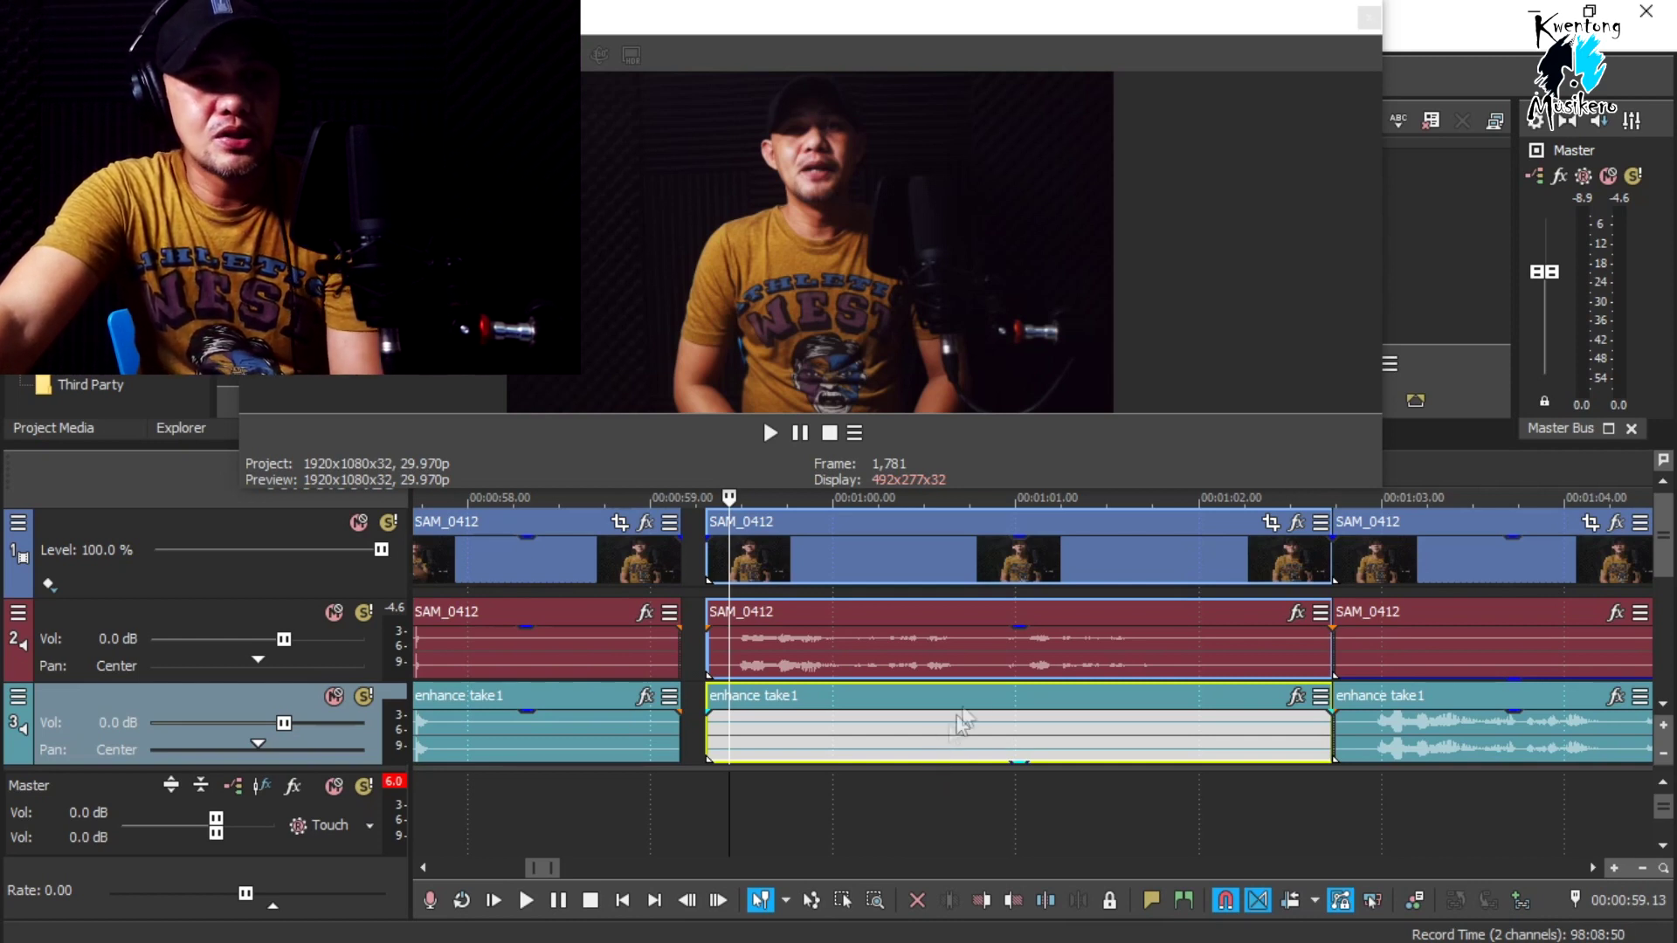
pyautogui.moveTo(1019, 636)
pyautogui.moveTo(1023, 638); pyautogui.dragTo(1024, 703)
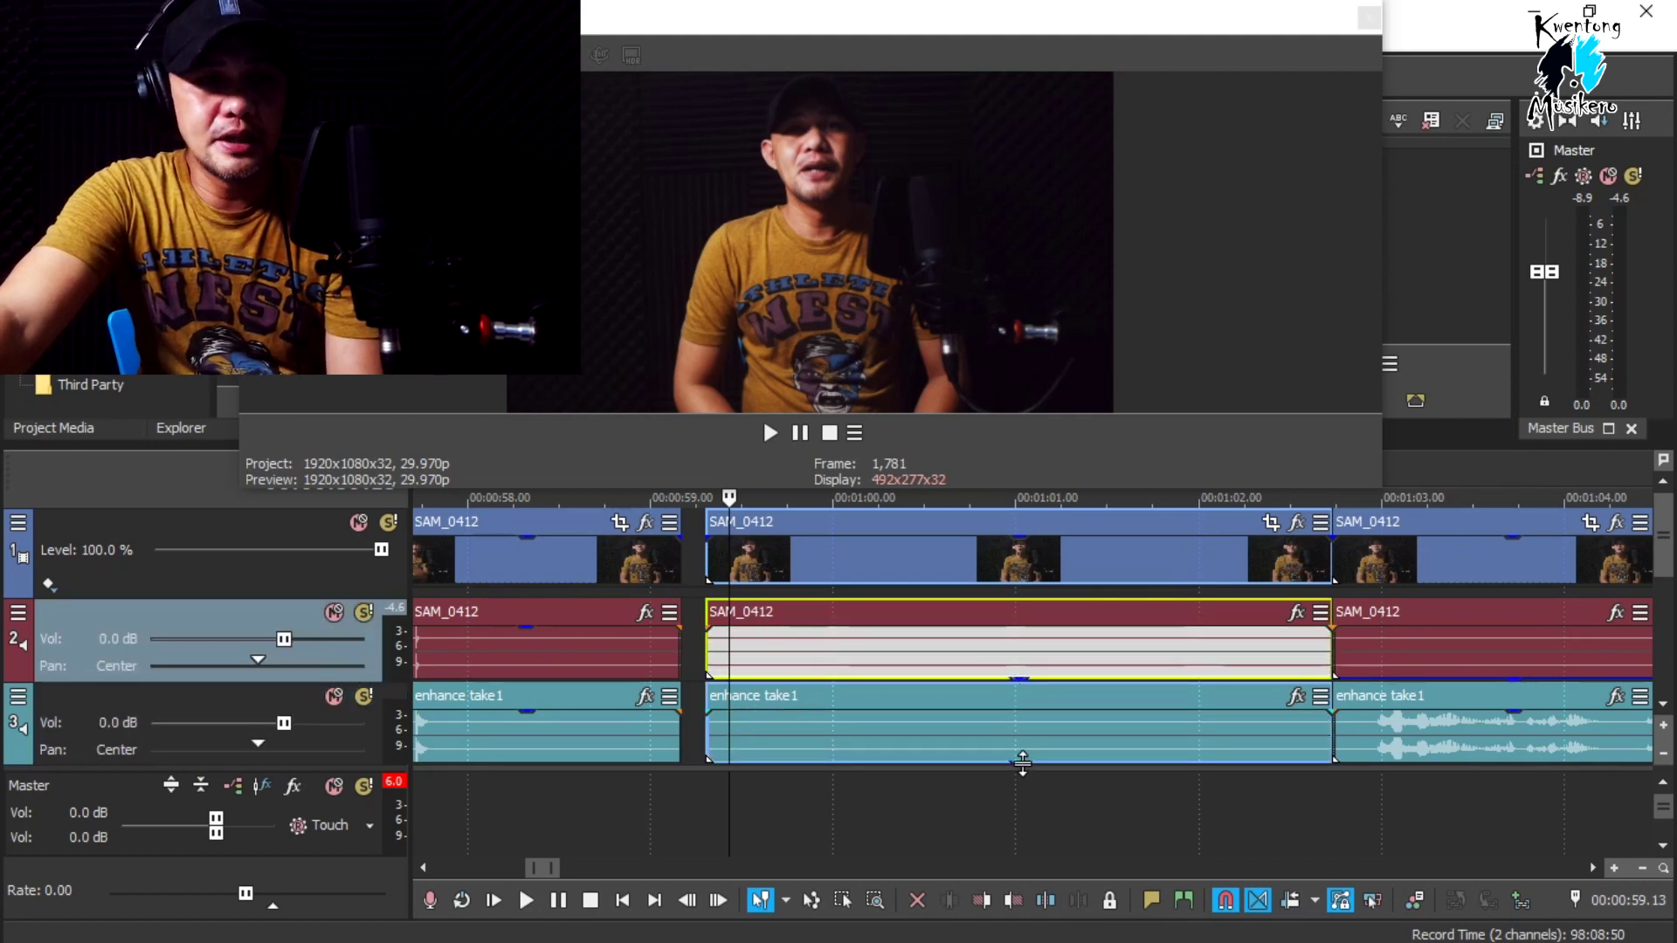
pyautogui.moveTo(1023, 763); pyautogui.dragTo(1029, 703)
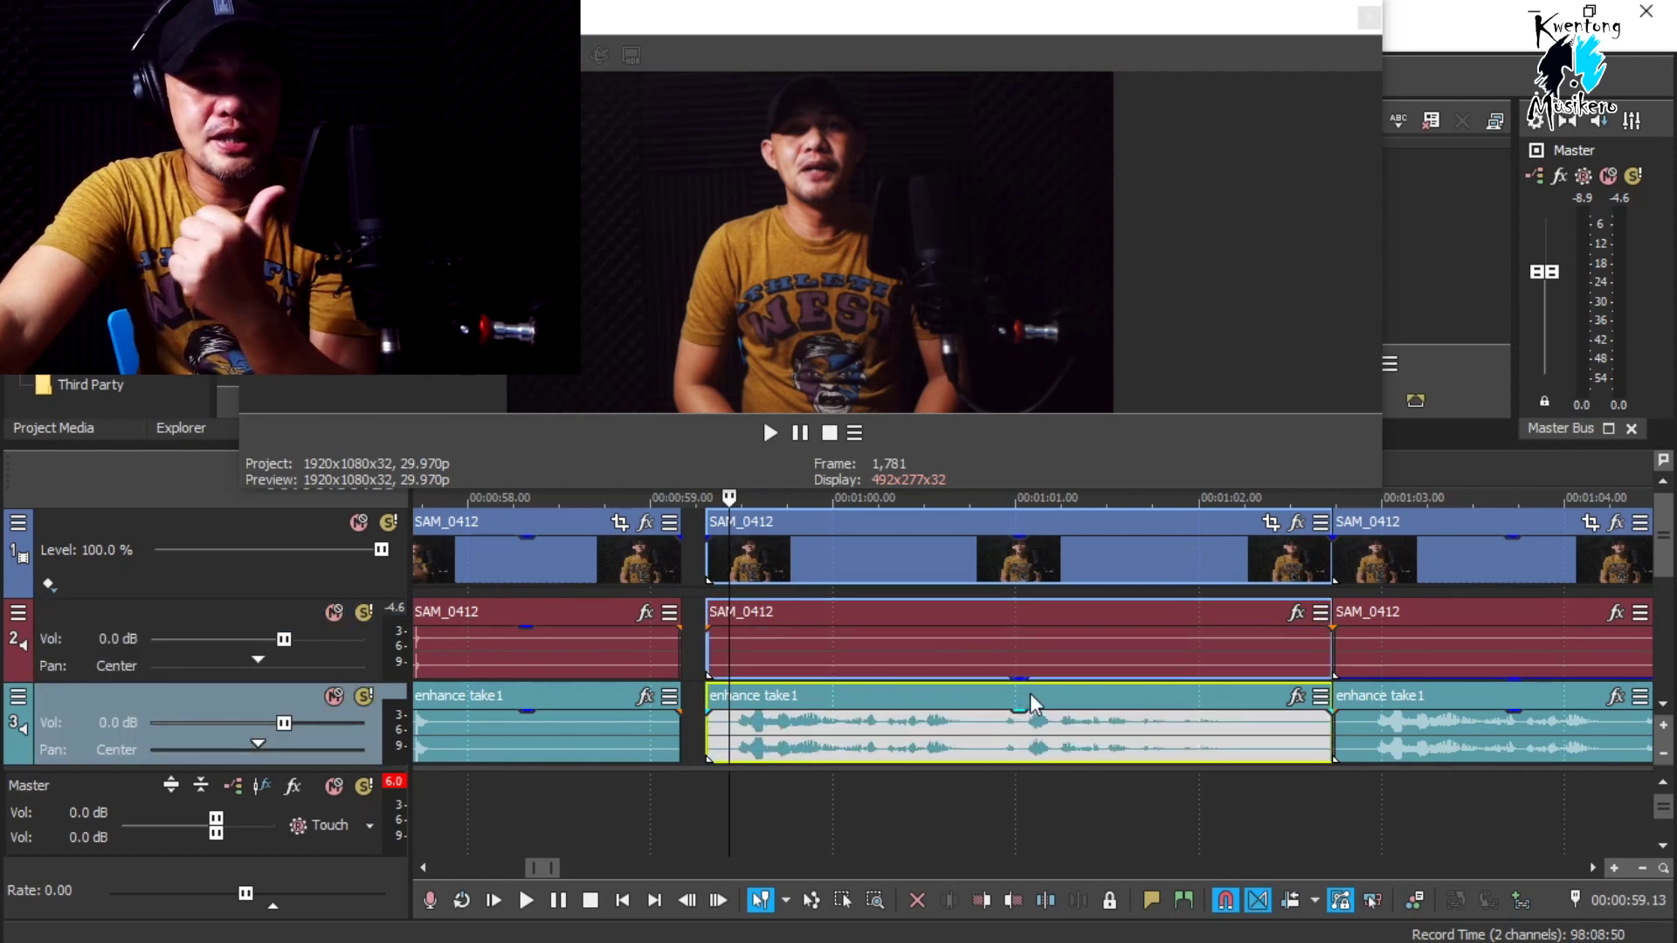
# - Play the second clip with only the enhance take1 audio to check its sound and synchronisation with the video
pyautogui.press('space')
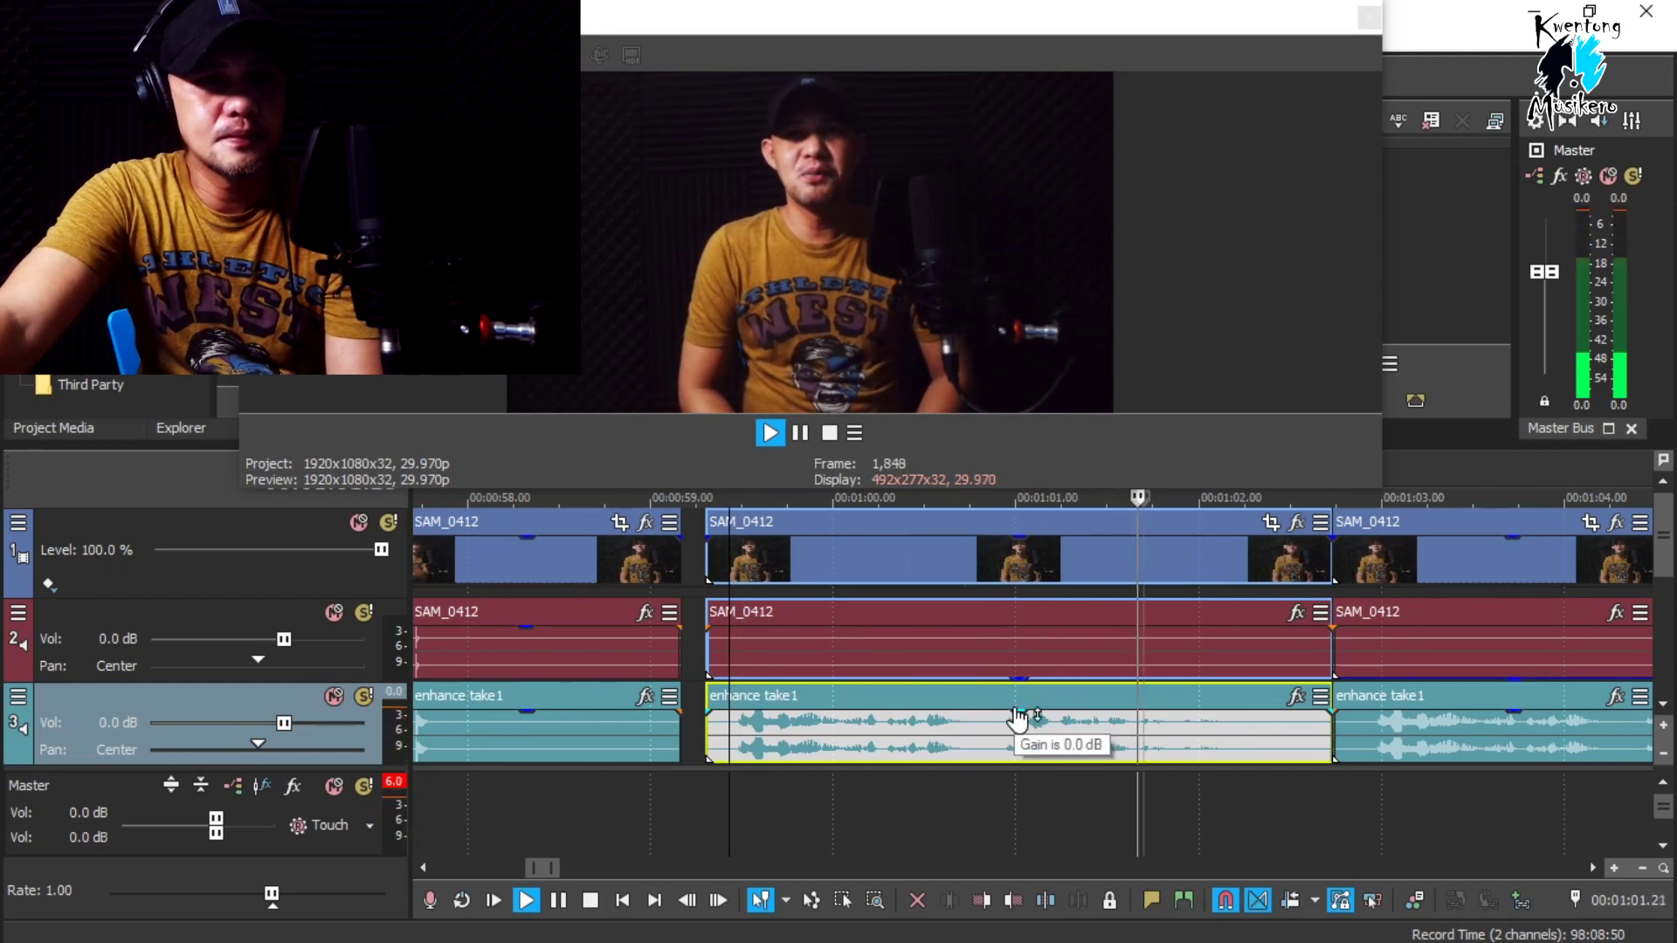
pyautogui.scroll(-5, 1018, 719)
pyautogui.press('space')
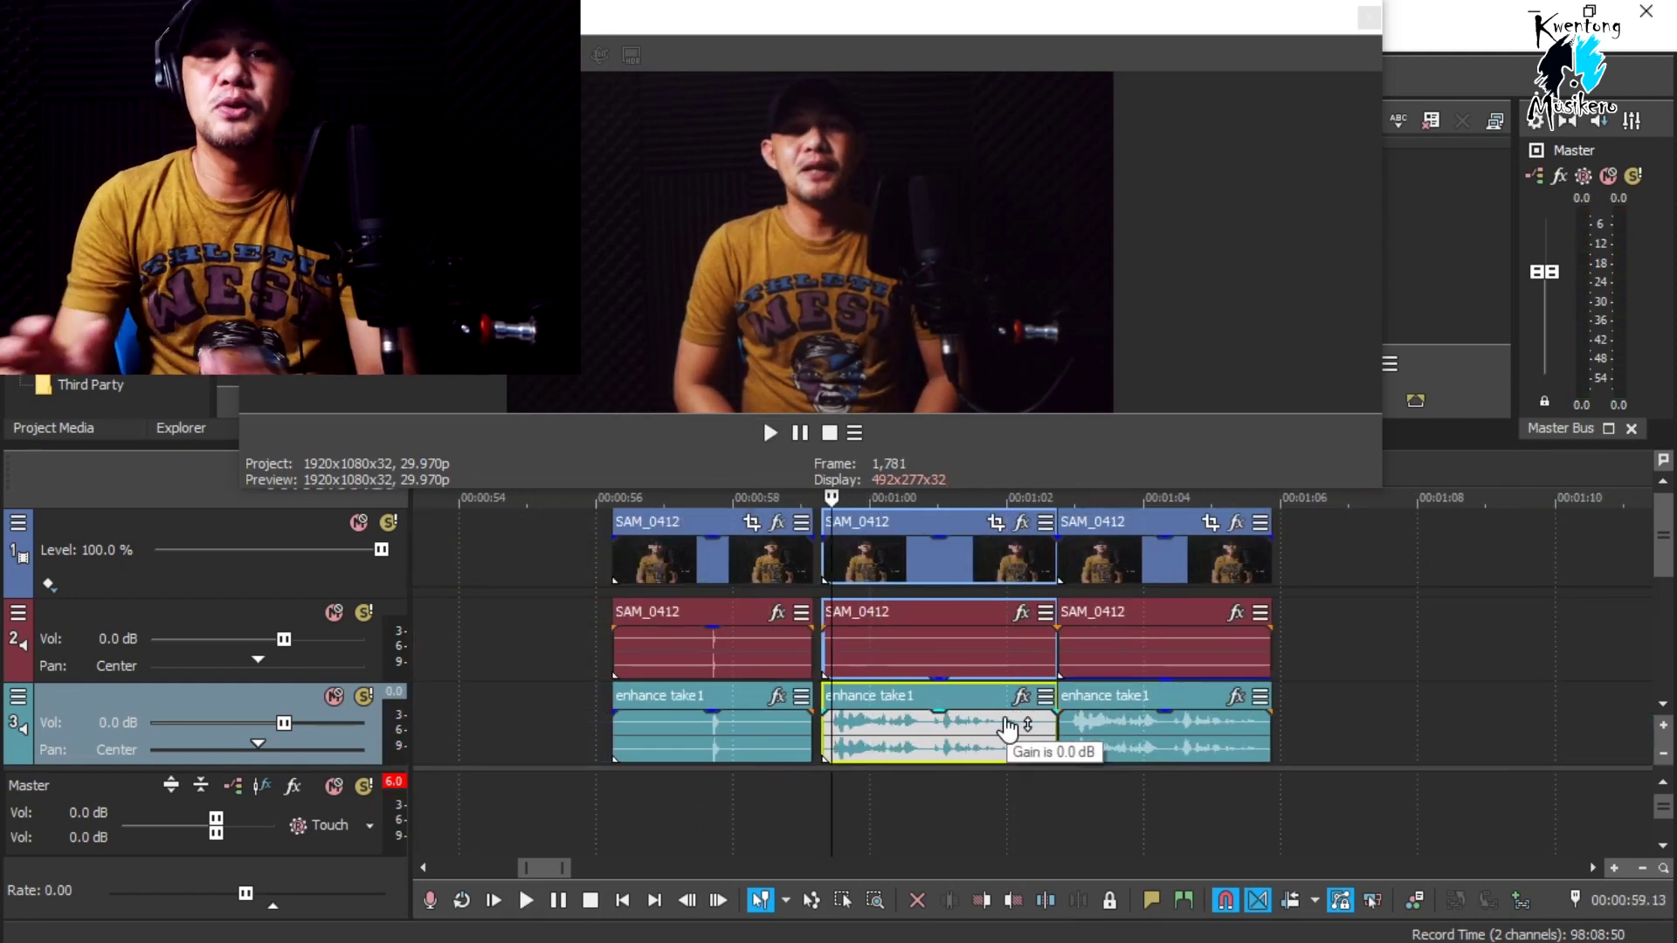